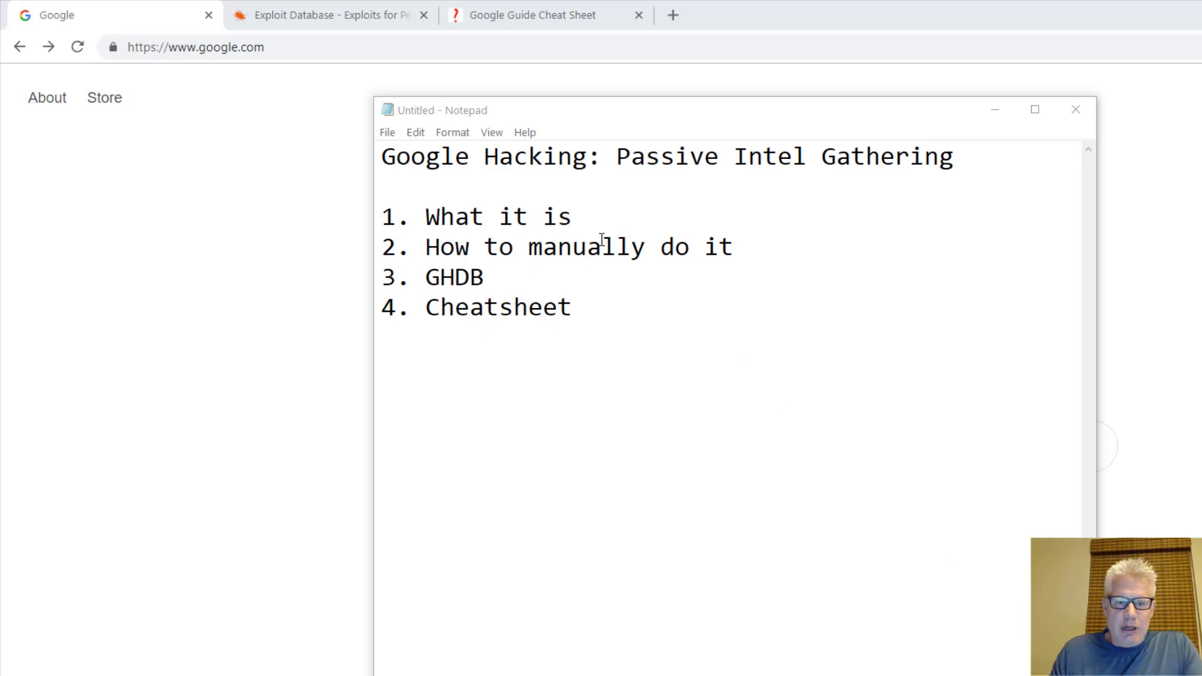
# Bring the Google Search tab in front of the Notepad lesson outline.
pyautogui.click(99, 18)
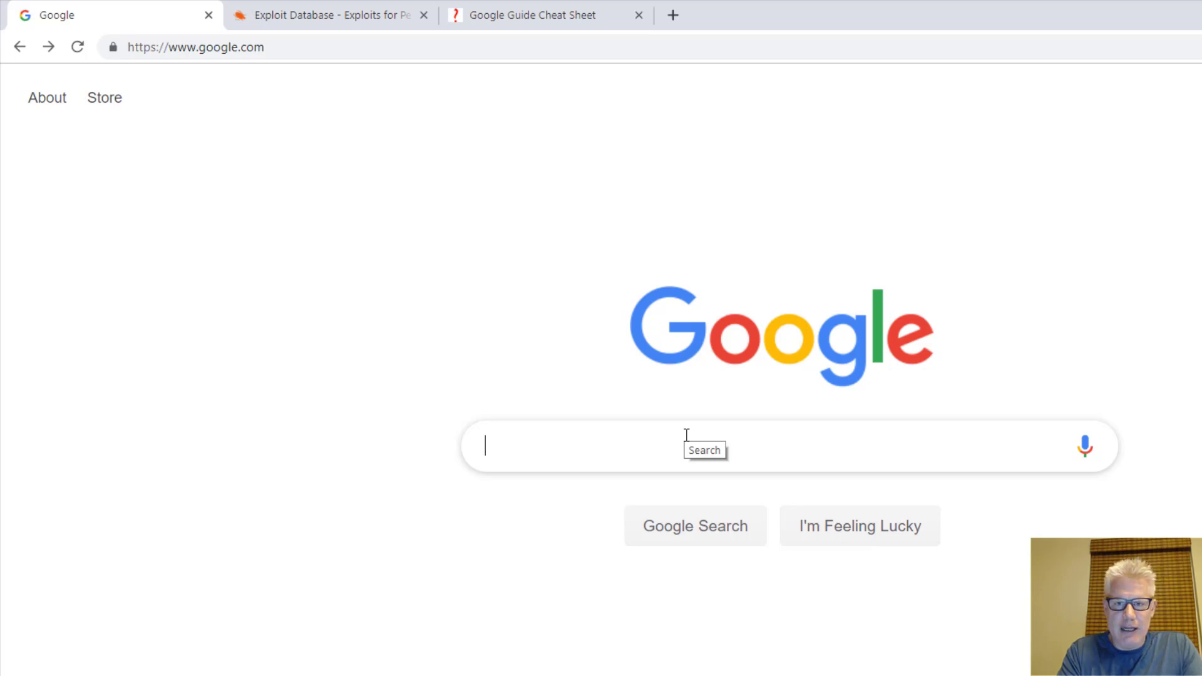
# Search Google for 'lil bub calendar', skim the results, and go back to the Google homepage.
pyautogui.write('lil')
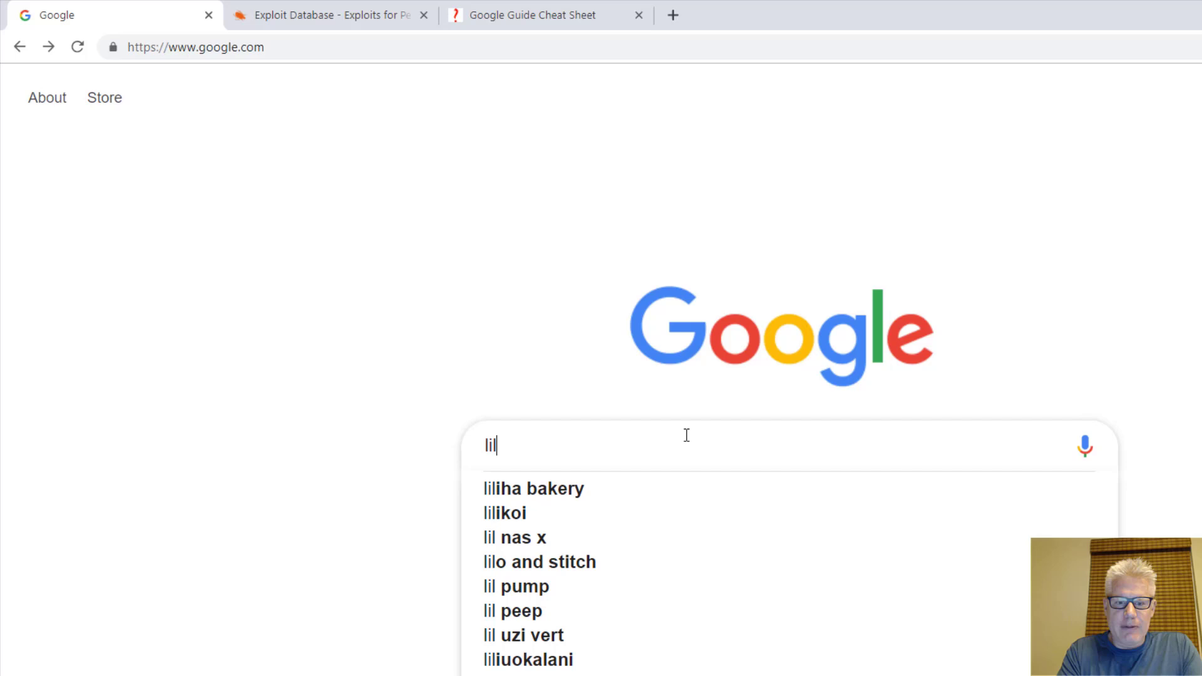
pyautogui.write(' bub calendar')
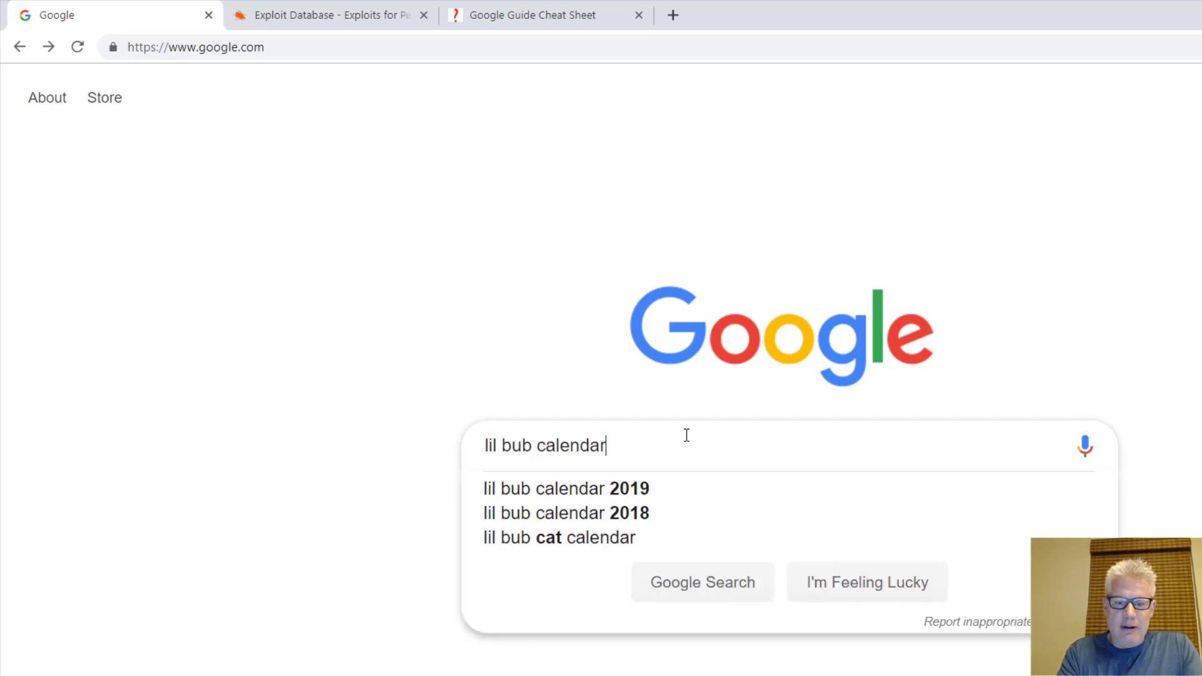
pyautogui.press('Return')
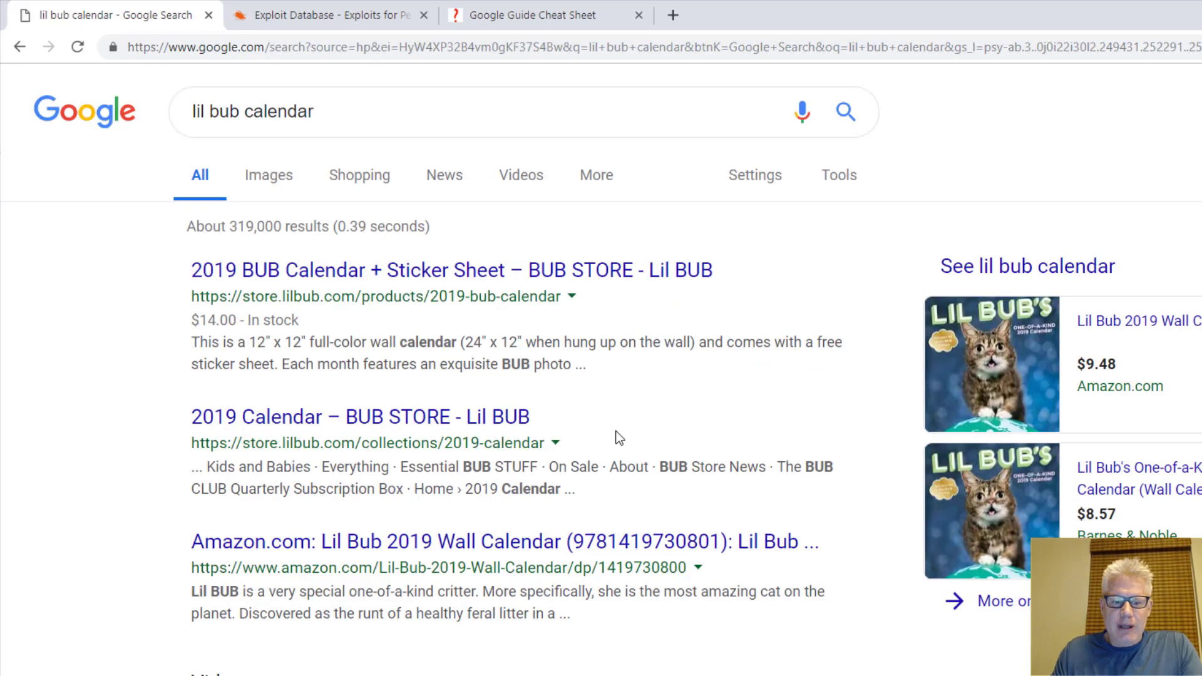
pyautogui.scroll(-3, 549, 557)
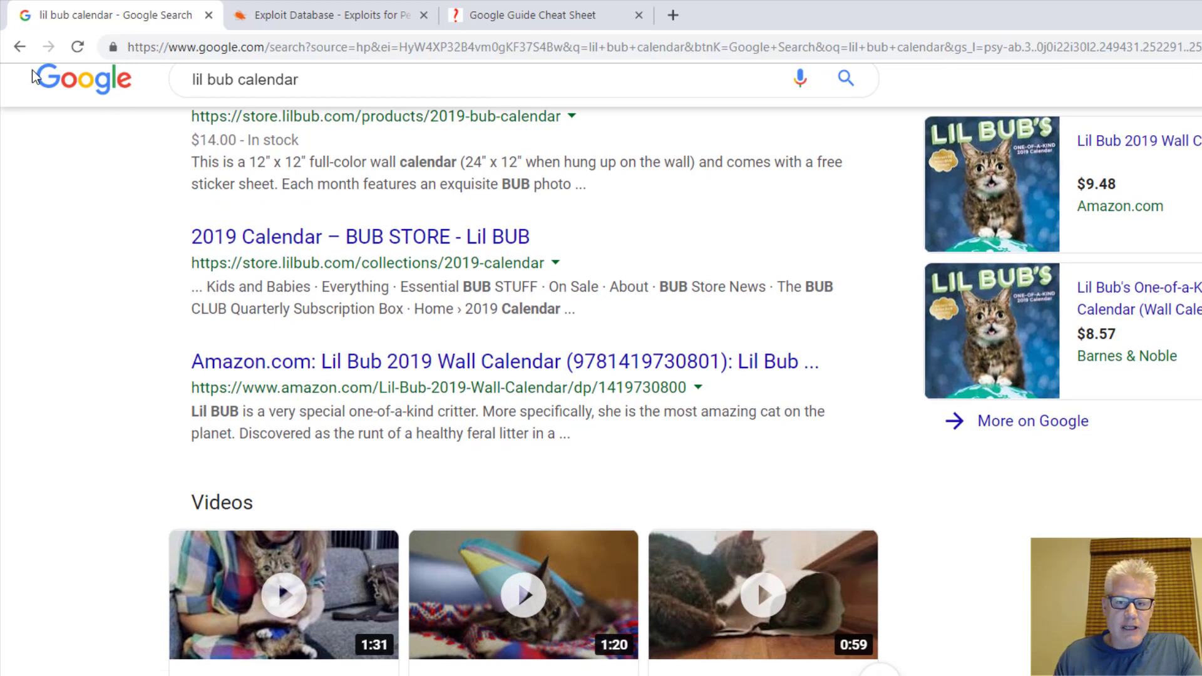
pyautogui.click(38, 78)
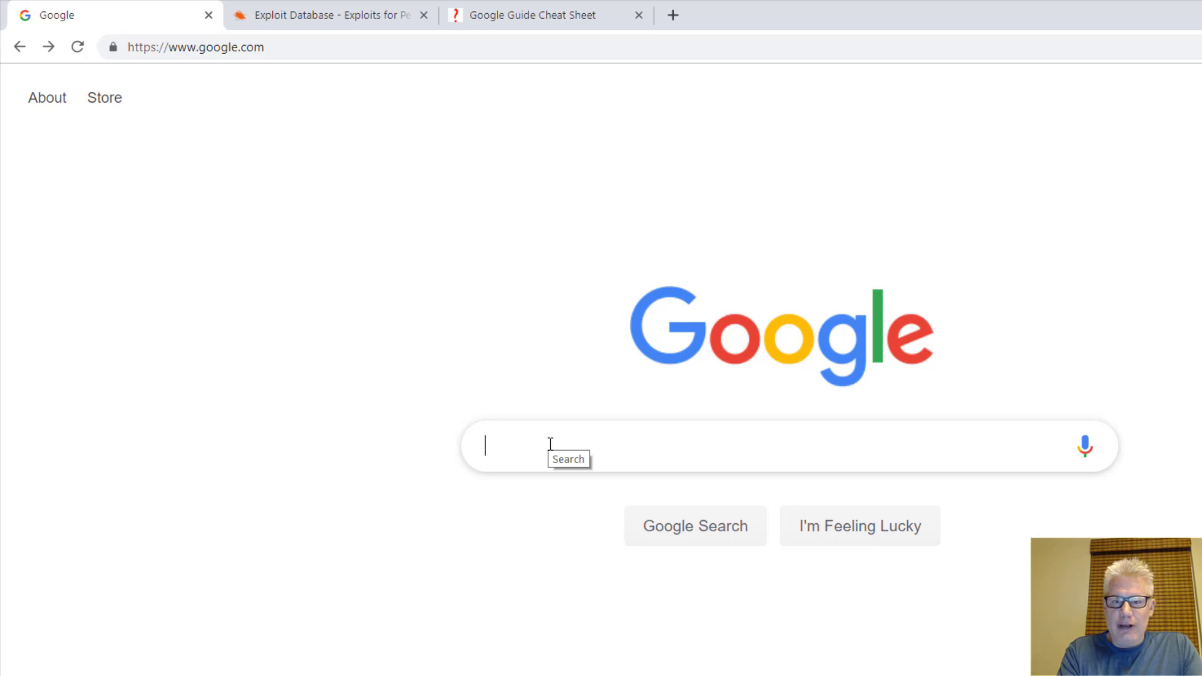
# Enter filetype:pdf site:.mil "top secret" in the search box, highlighting the pdf and phrase parts.
pyautogui.write('file')
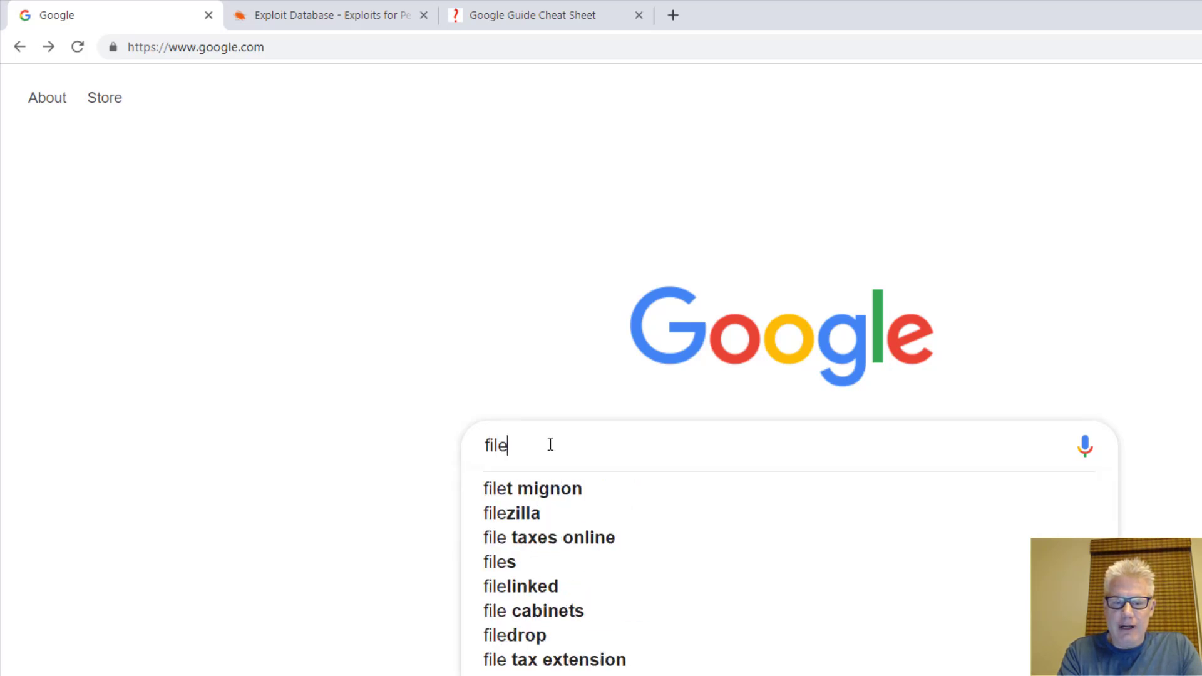
pyautogui.write('type:p')
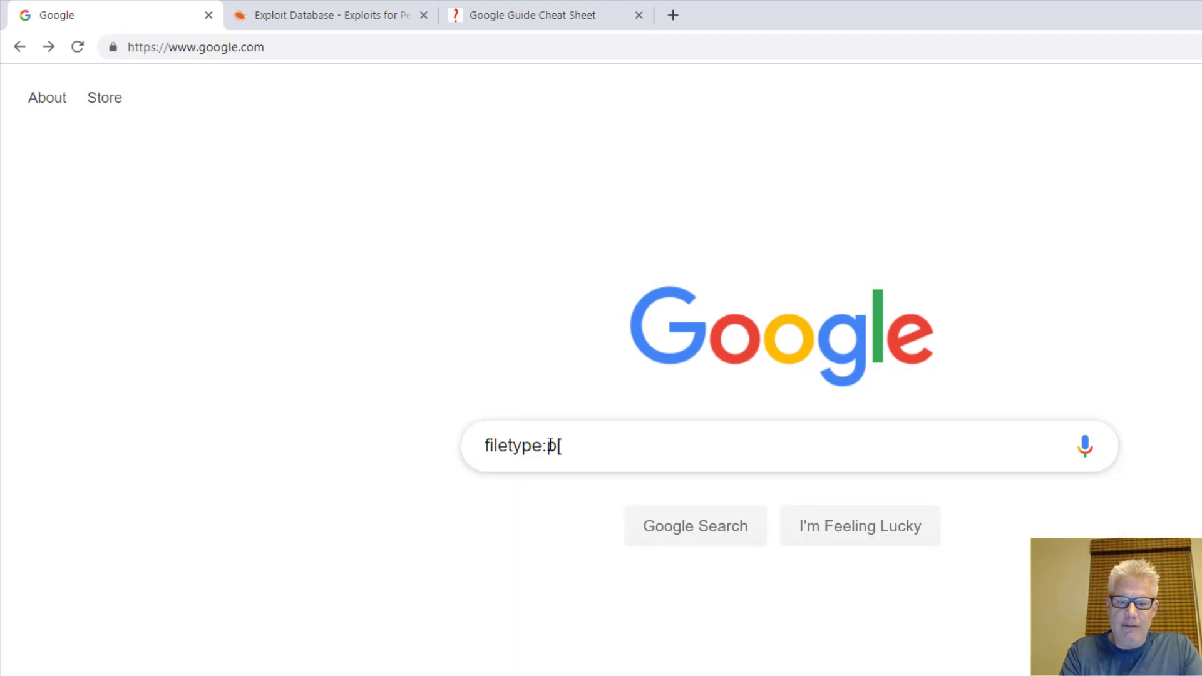
pyautogui.write('p')
pyautogui.press('BackSpace')
pyautogui.write('df ')
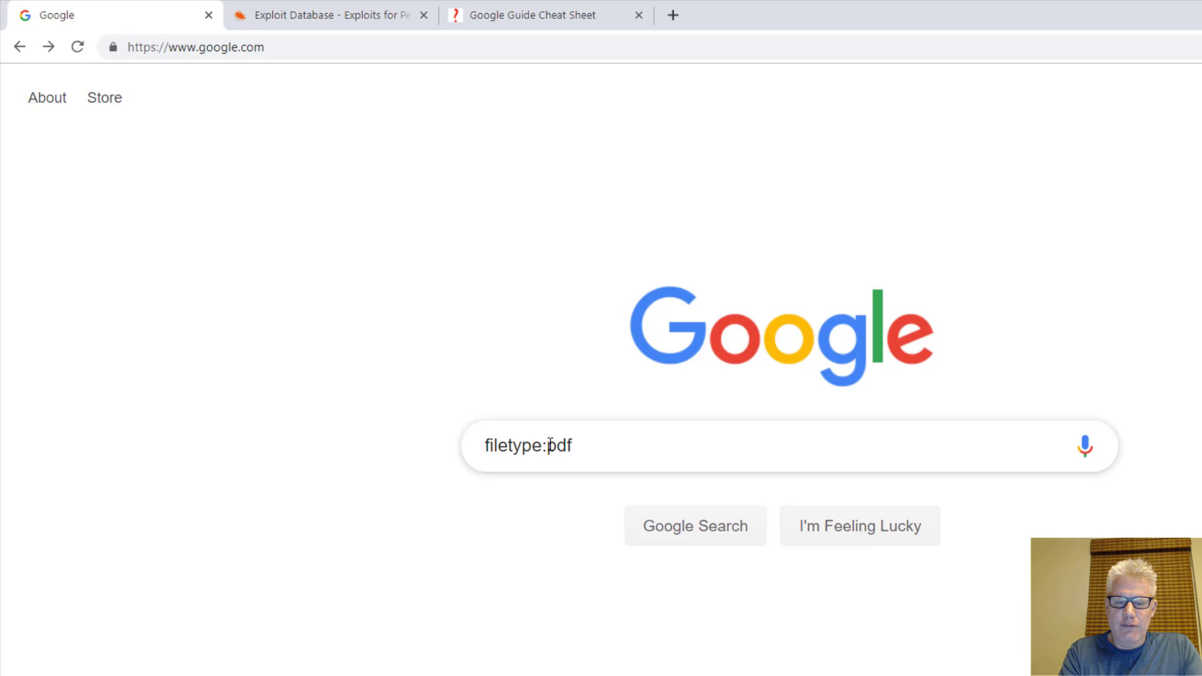
pyautogui.write('site')
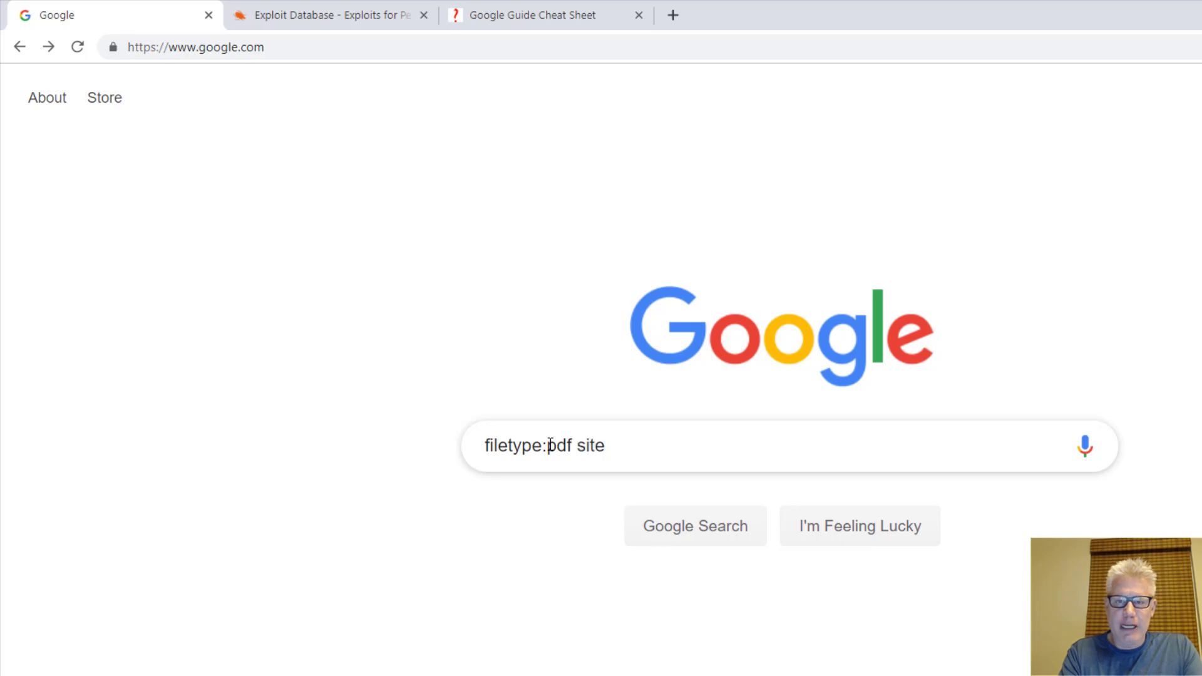
pyautogui.write(':.')
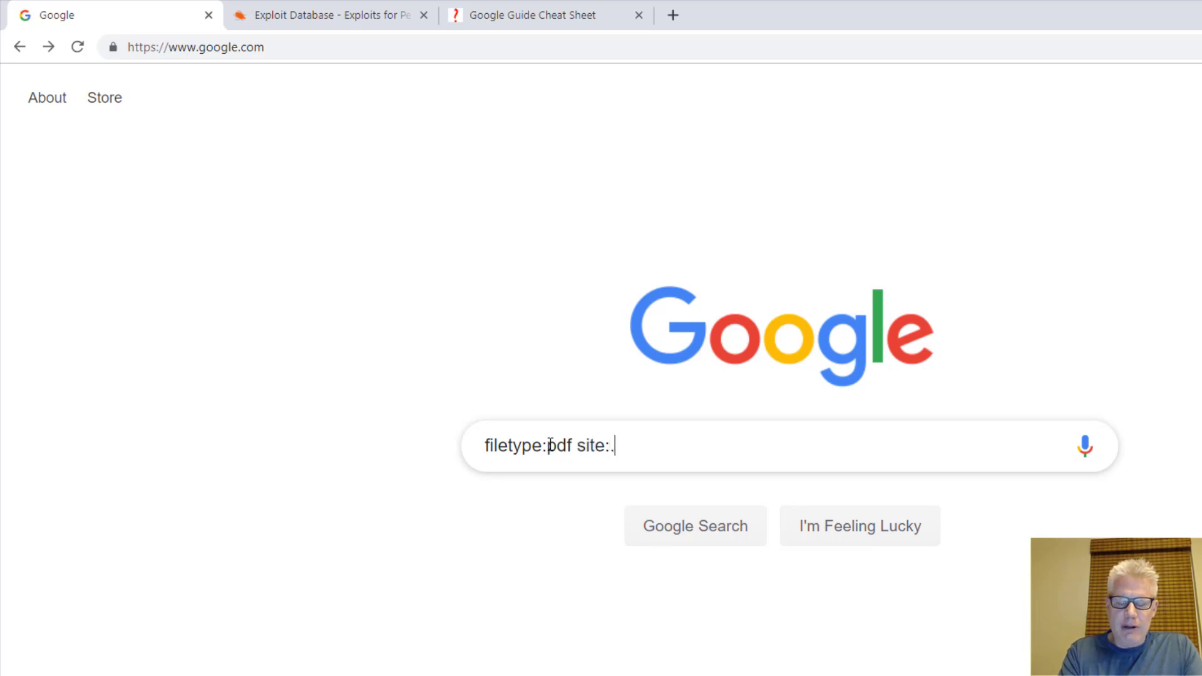
pyautogui.write('mil ')
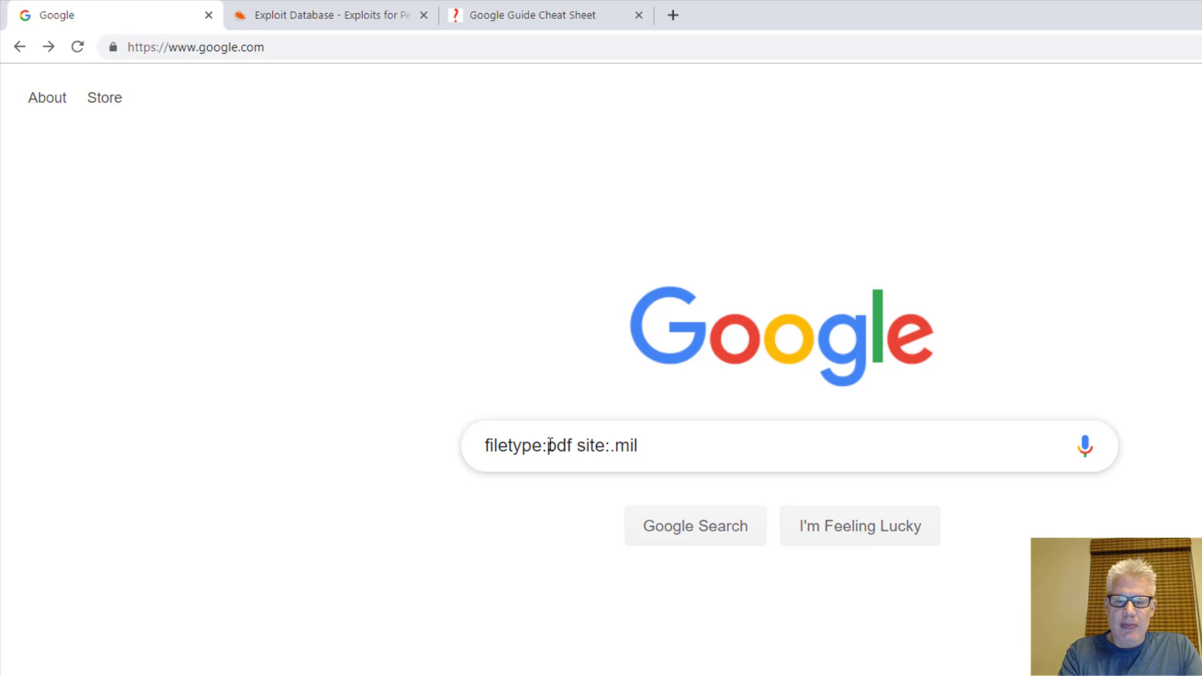
pyautogui.write('"top secr')
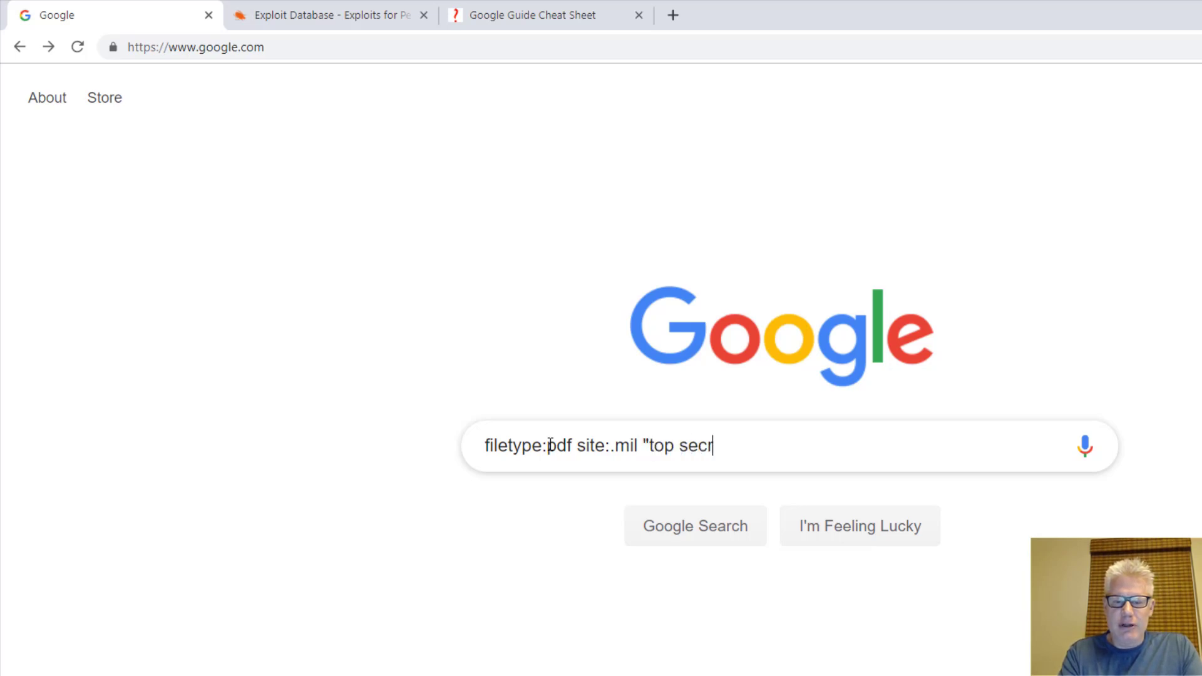
pyautogui.write('et"')
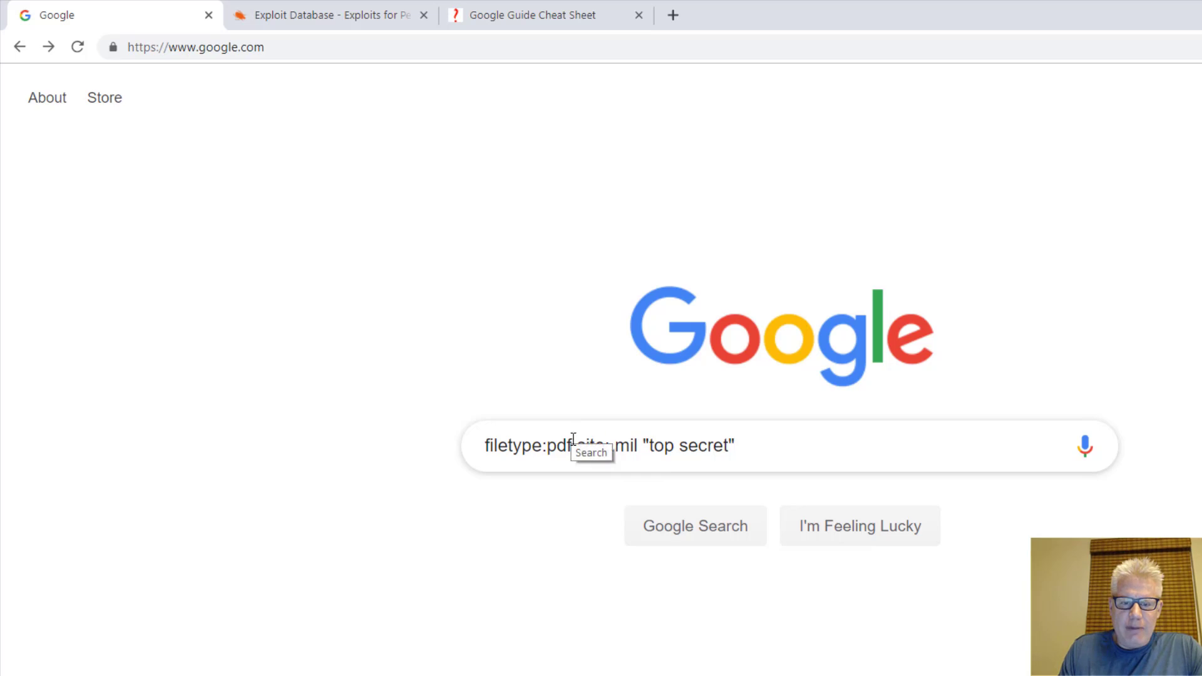
pyautogui.moveTo(573, 444); pyautogui.dragTo(550, 442)
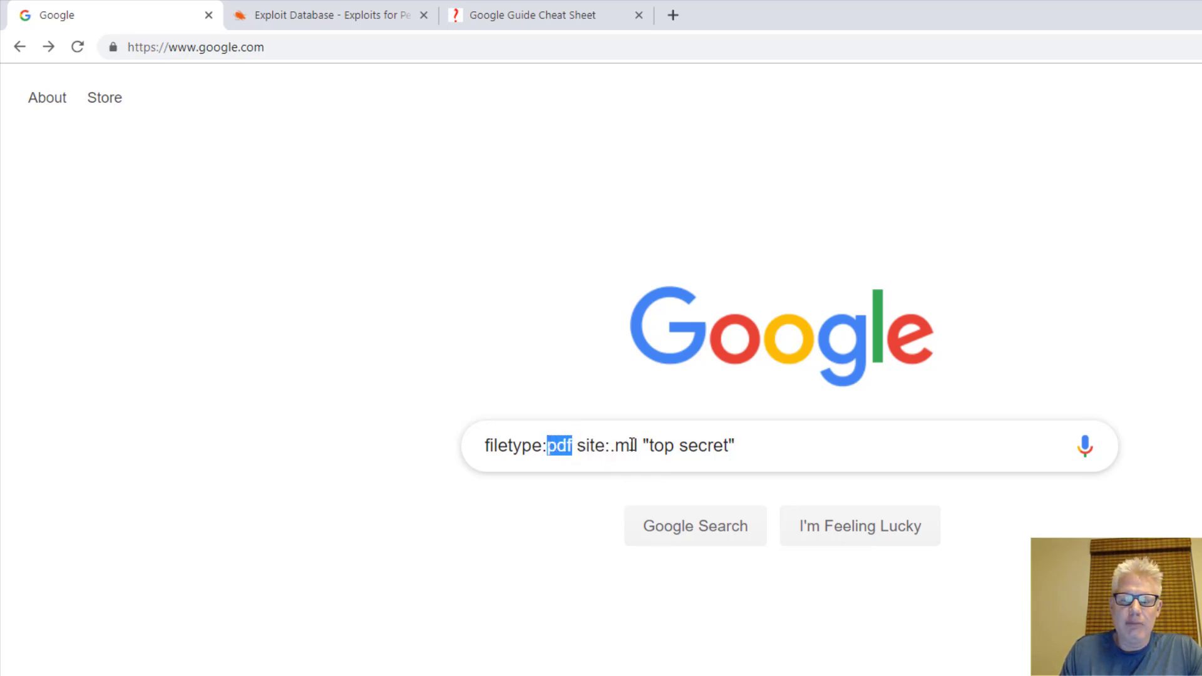
pyautogui.moveTo(642, 445); pyautogui.dragTo(734, 447)
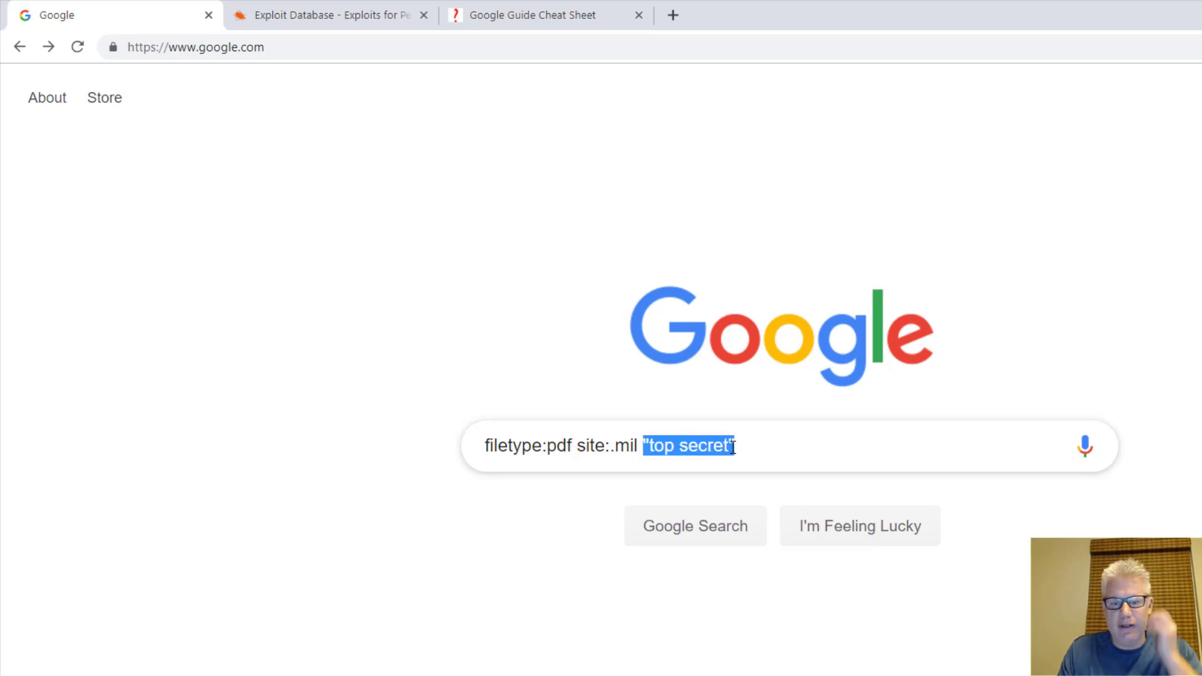
# Submit the .mil 'top secret' PDF search and open the marines.mil NATO SECURITY BRIEFING result.
pyautogui.click(704, 528)
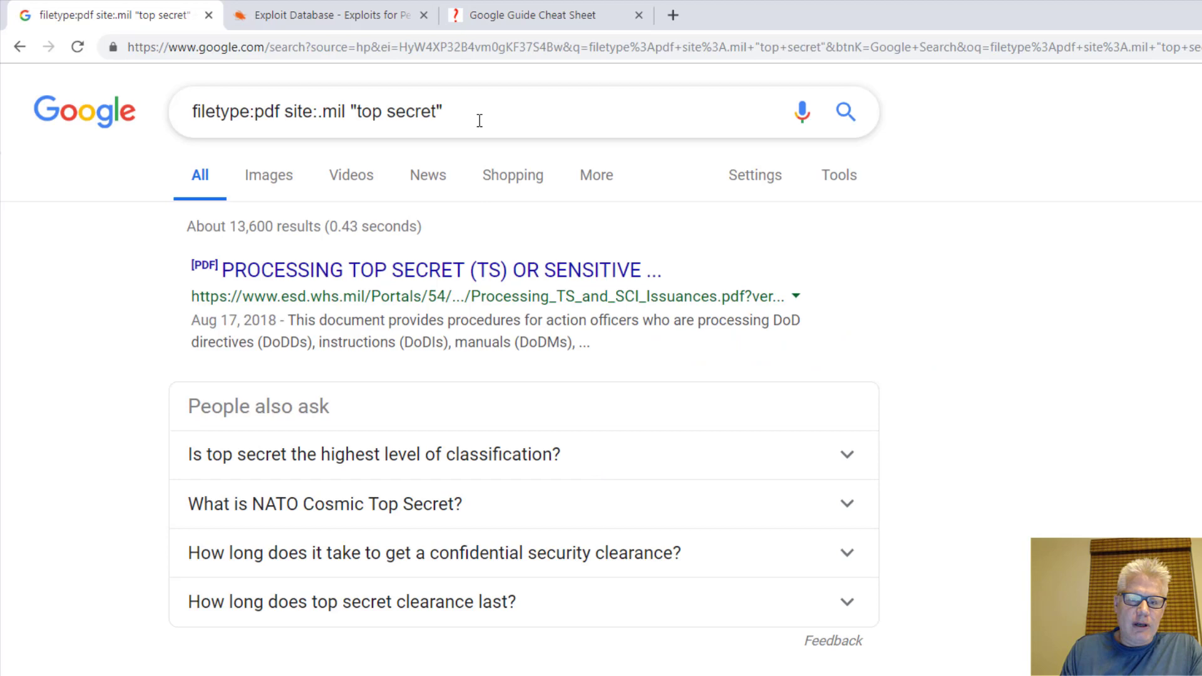
pyautogui.moveTo(479, 120); pyautogui.dragTo(264, 113)
pyautogui.click(139, 303)
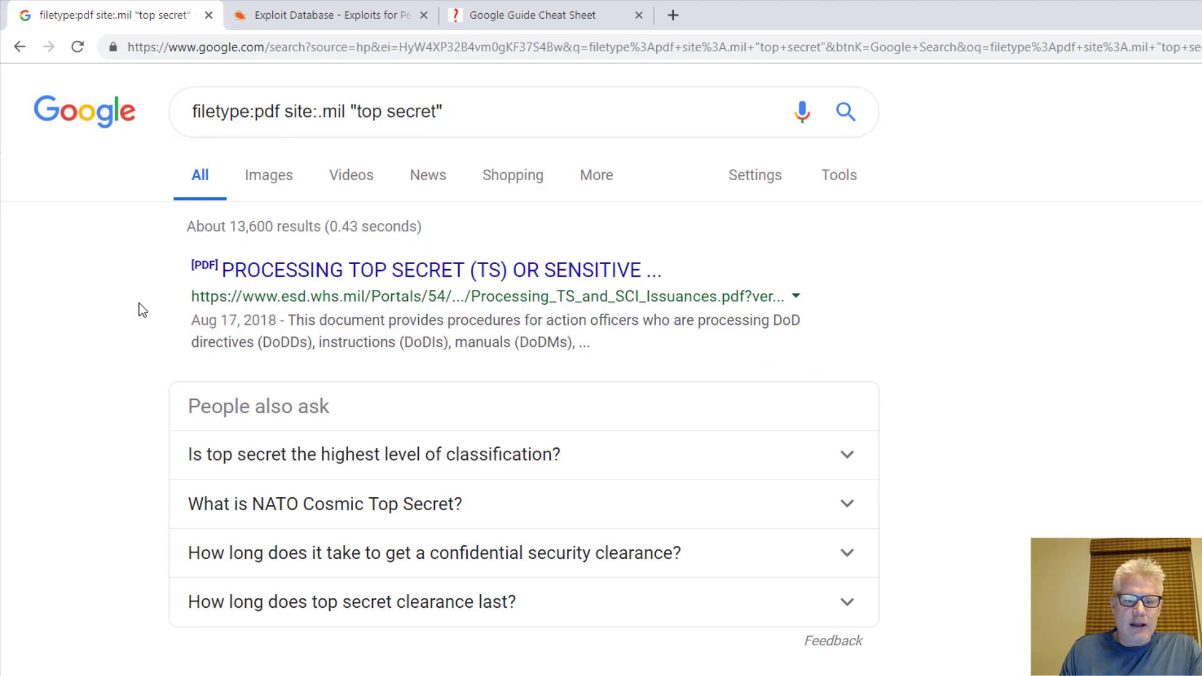
pyautogui.scroll(-5, 139, 303)
pyautogui.scroll(-4, 141, 302)
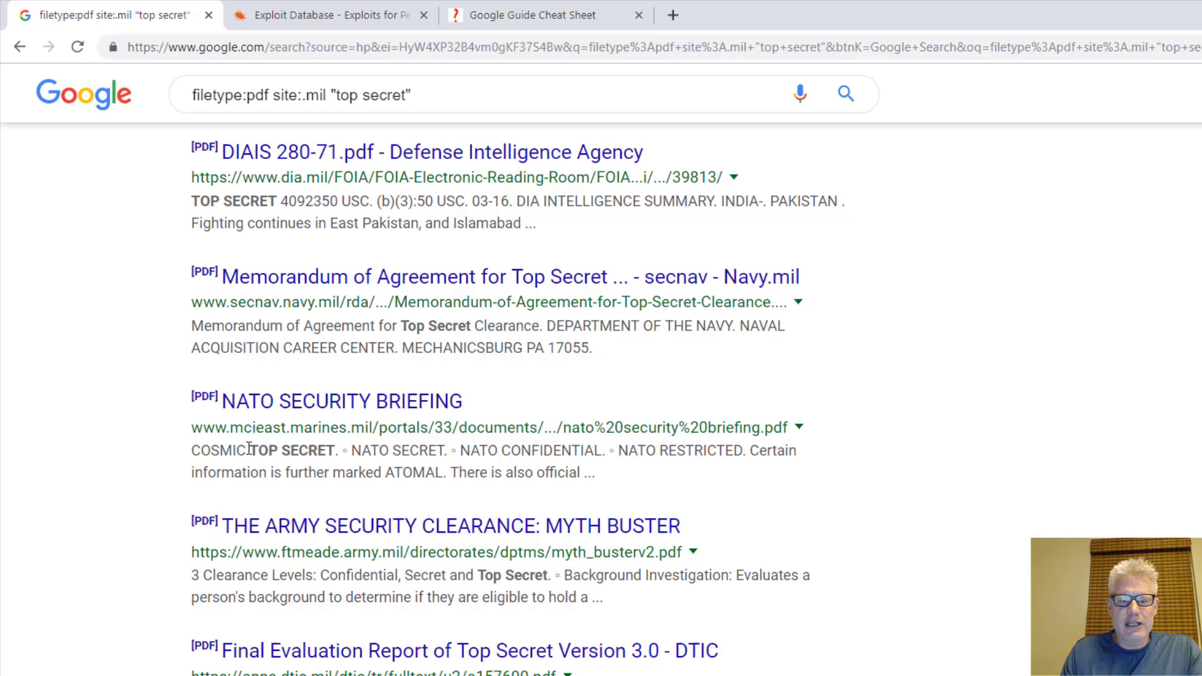
pyautogui.moveTo(249, 448); pyautogui.dragTo(336, 450)
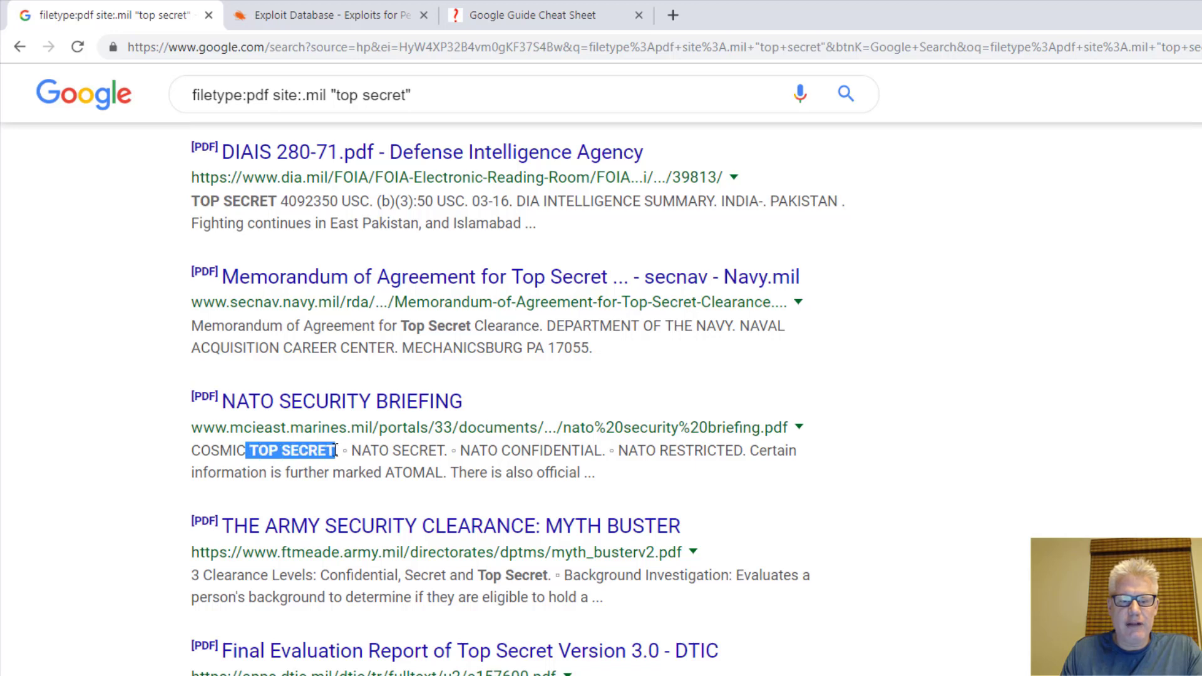
pyautogui.click(369, 412)
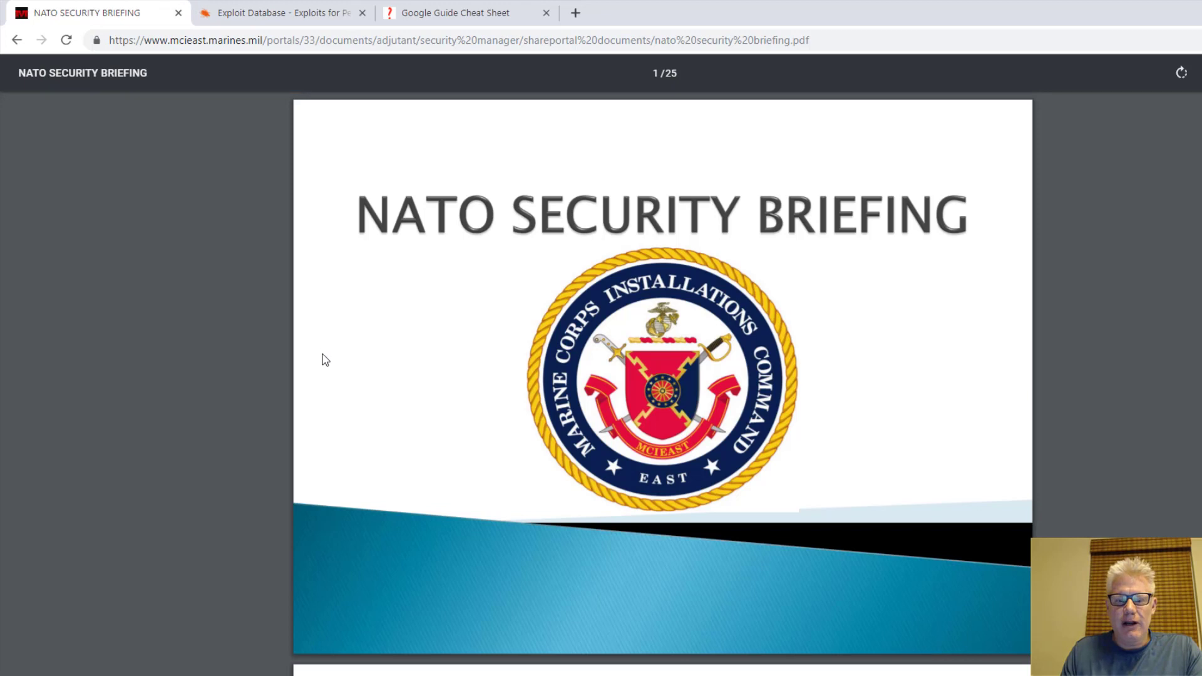
# Find 'top se' in the NATO briefing PDF, then go back to the Google results.
pyautogui.hotkey('ctrl', 'f')
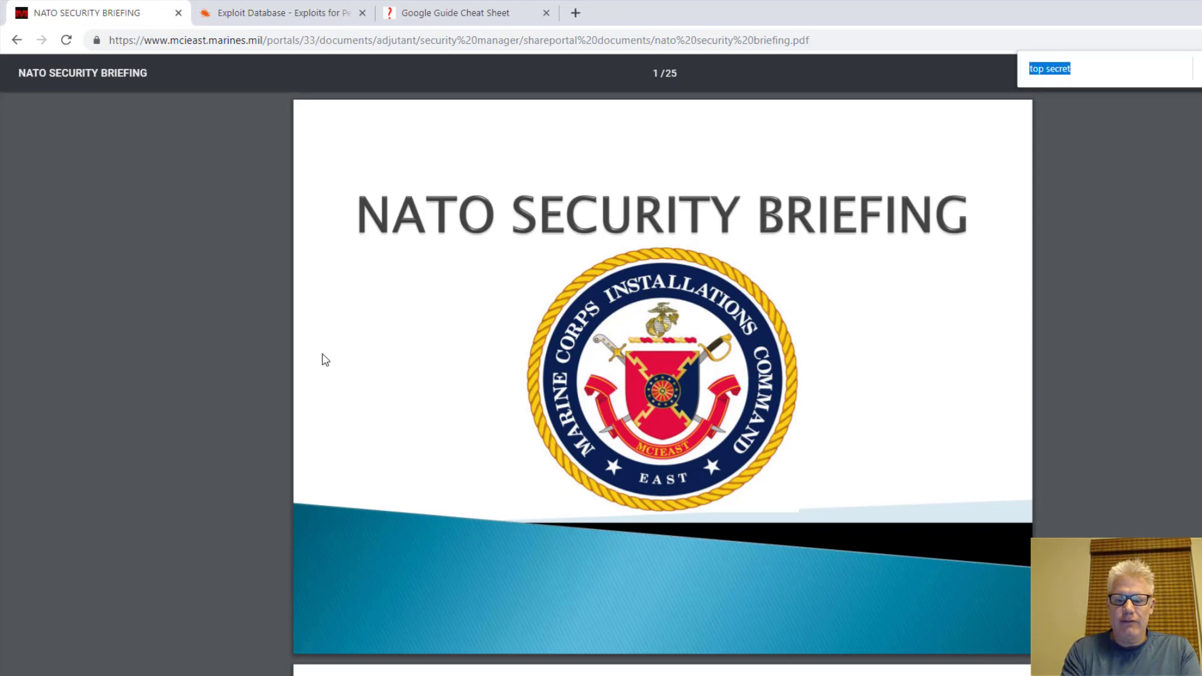
pyautogui.write('top se')
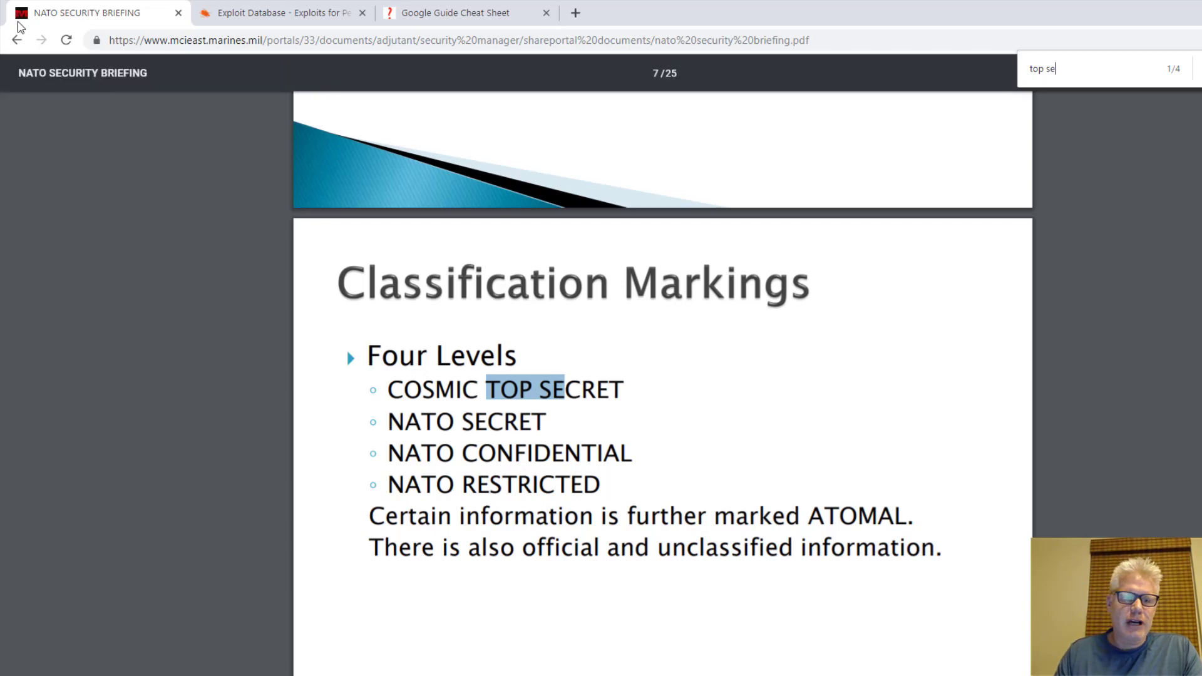
pyautogui.click(16, 40)
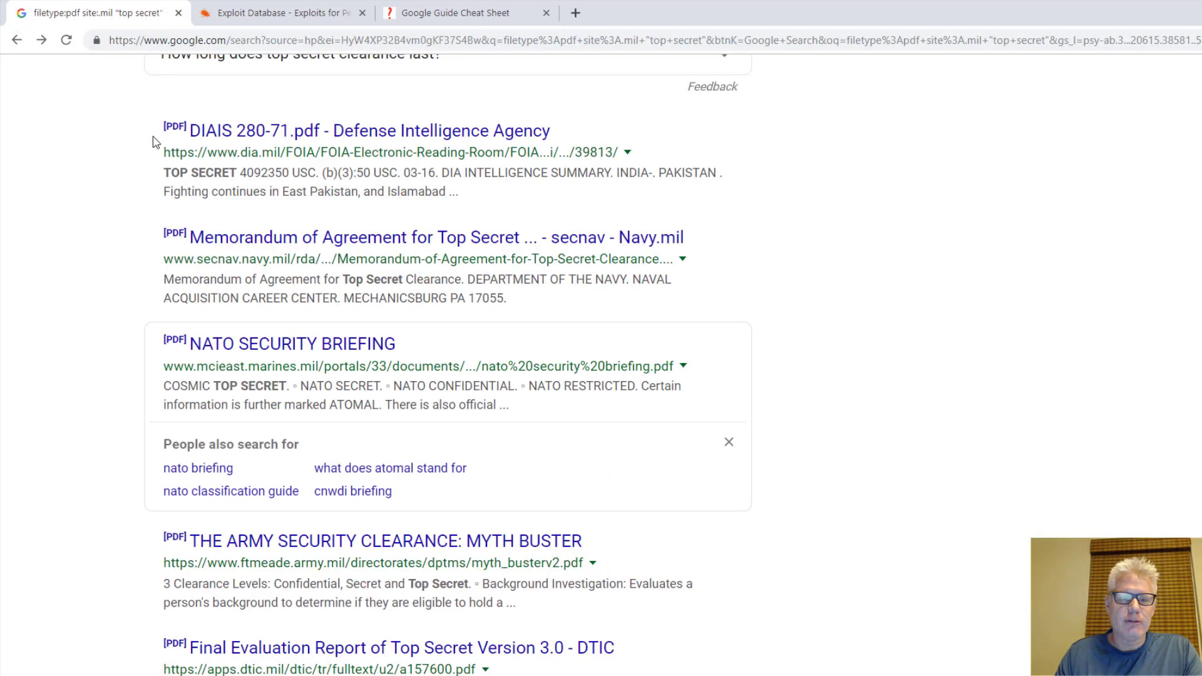
# Review the filetype:pdf site:.mil "top secret" query, then switch to the Exploit Database tab.
pyautogui.scroll(7, 298, 177)
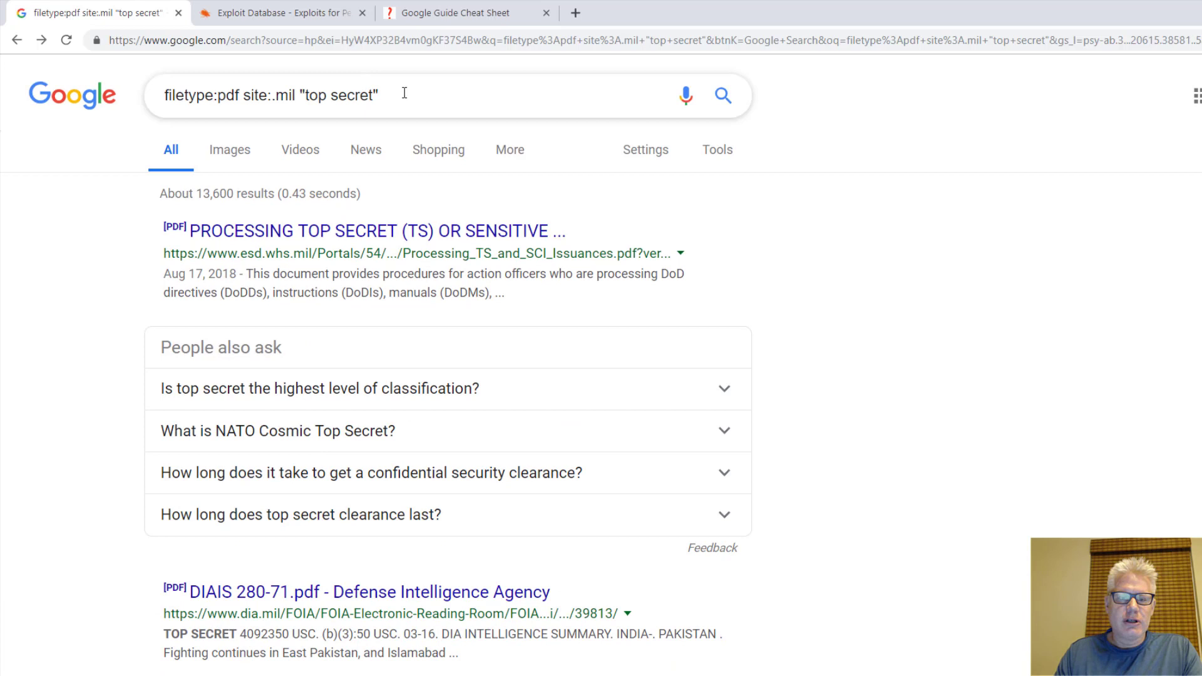
pyautogui.moveTo(405, 93); pyautogui.dragTo(157, 88)
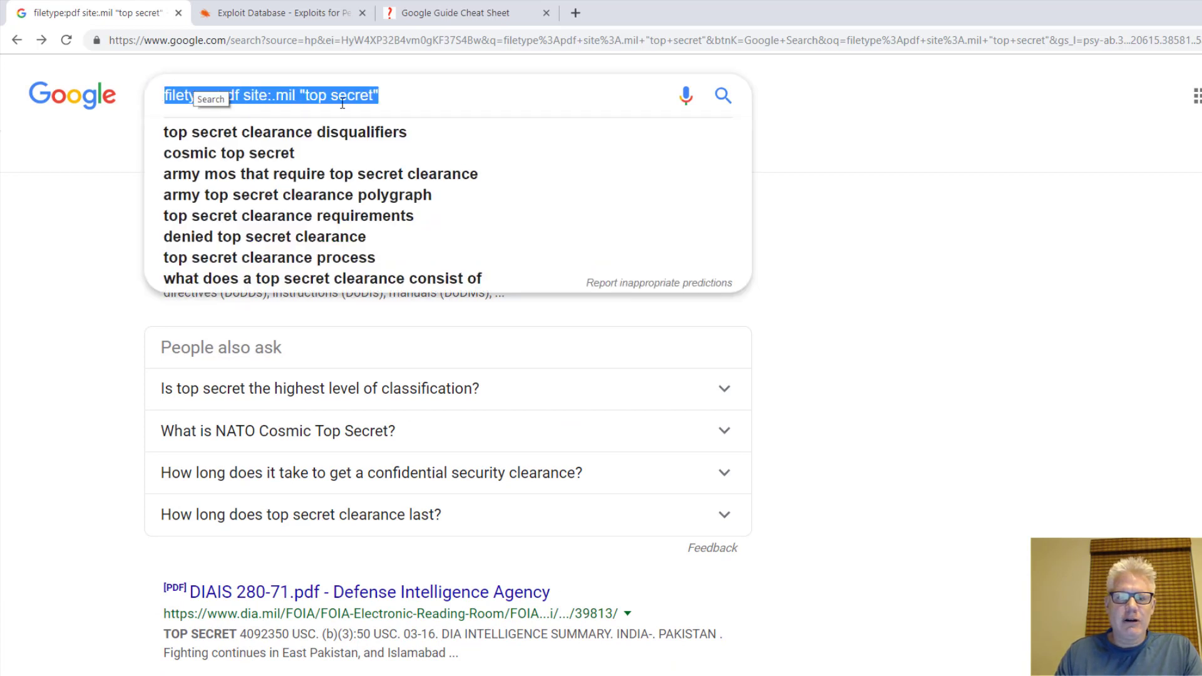
pyautogui.click(396, 98)
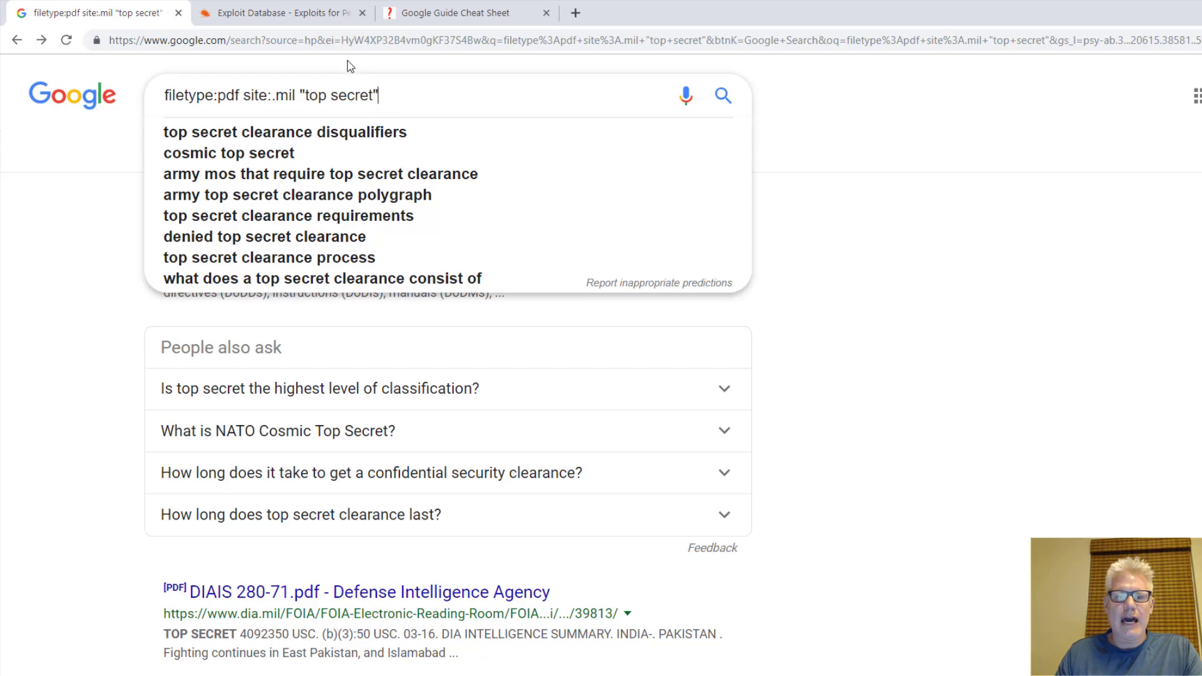
pyautogui.click(323, 14)
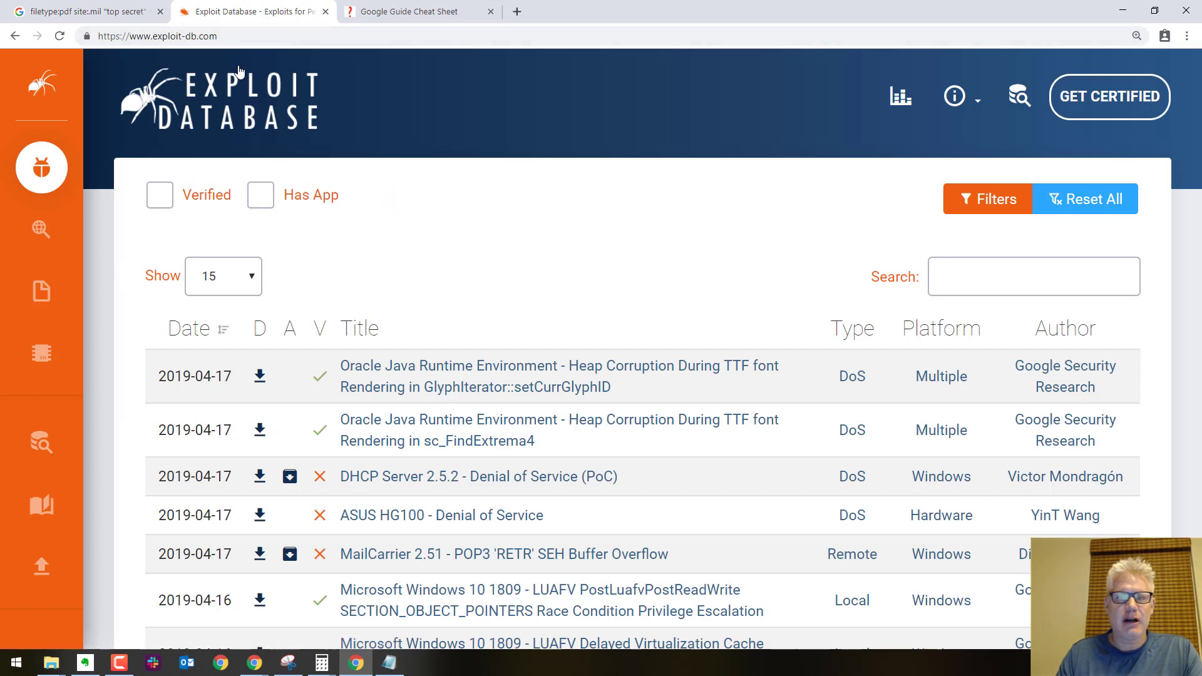
# Open GHDB, compare it with the Google query, and return to the Google Hacking Database.
pyautogui.click(66, 239)
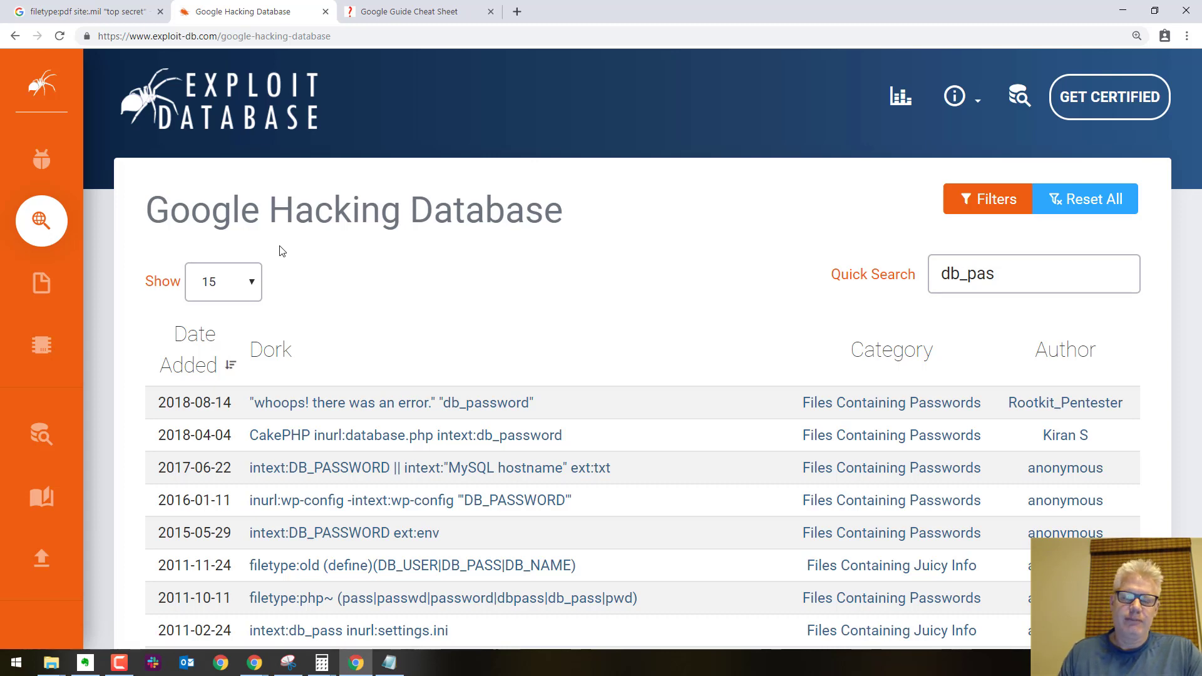
pyautogui.click(80, 17)
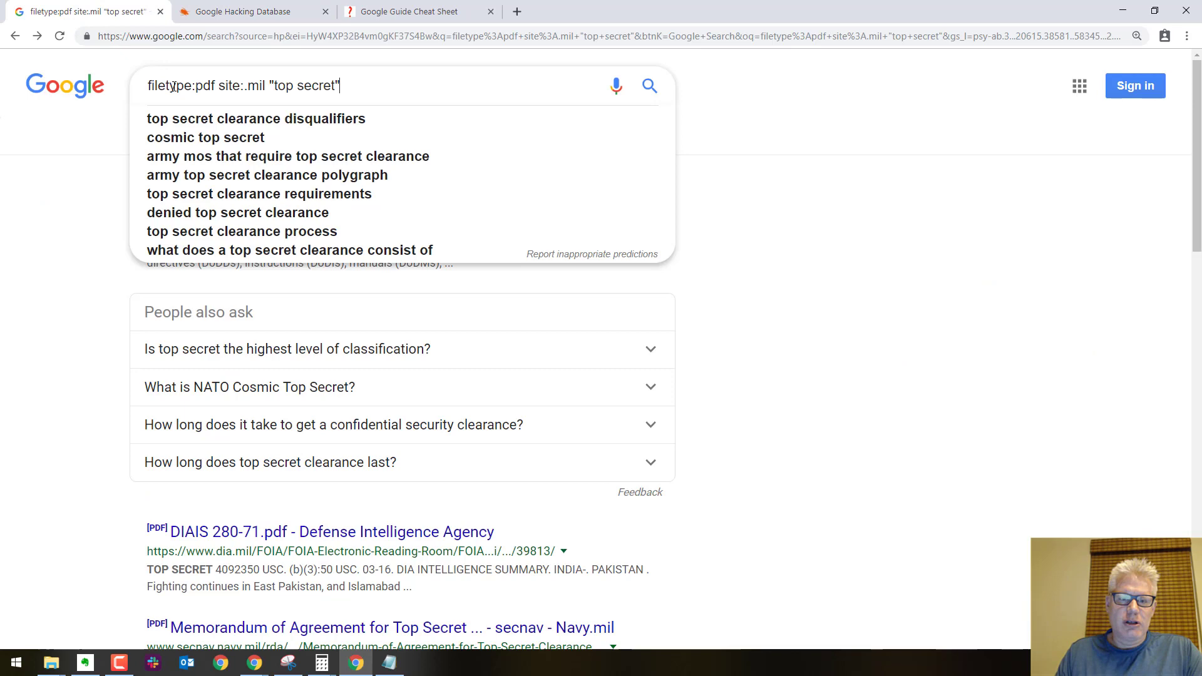
pyautogui.moveTo(369, 86); pyautogui.dragTo(1, 137)
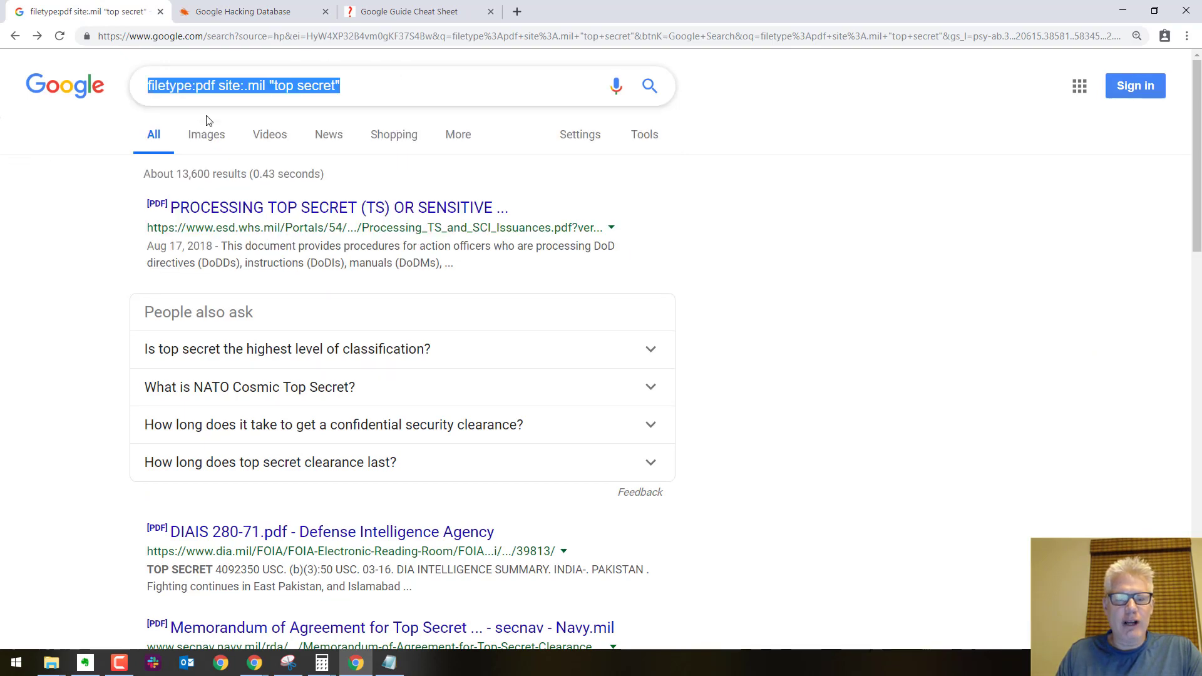
pyautogui.click(275, 11)
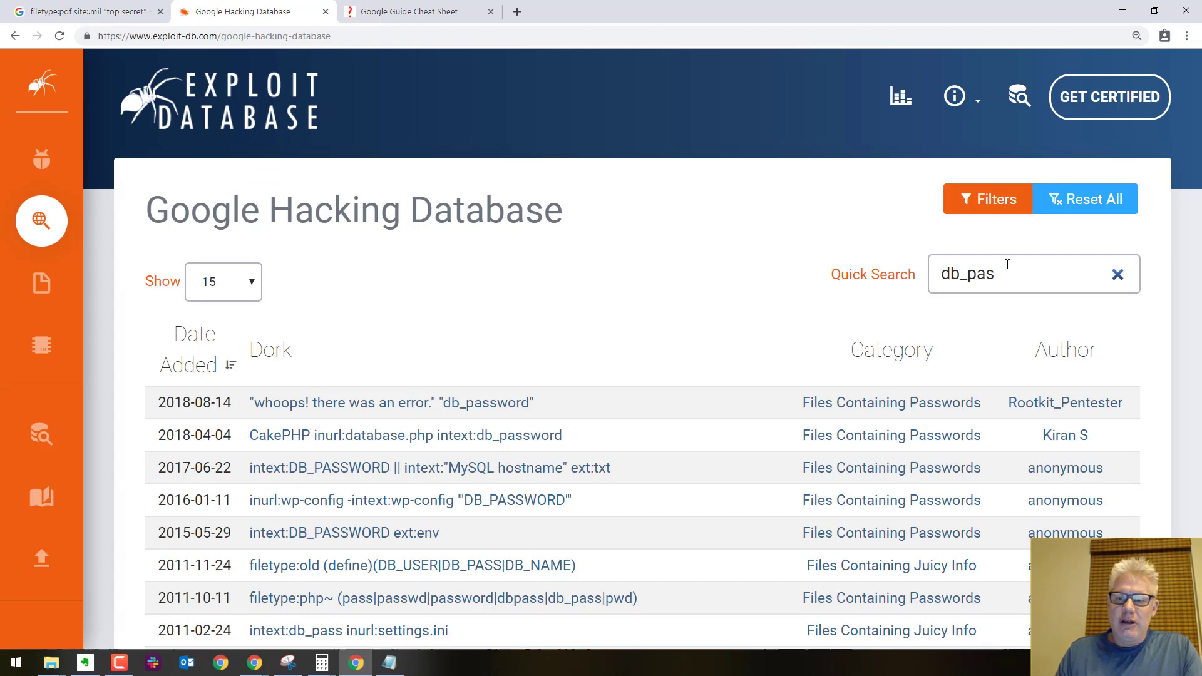
# Clear the db_pas quick search and filter dorks to the Files Containing Passwords category.
pyautogui.doubleClick(989, 274)
pyautogui.press('BackSpace')
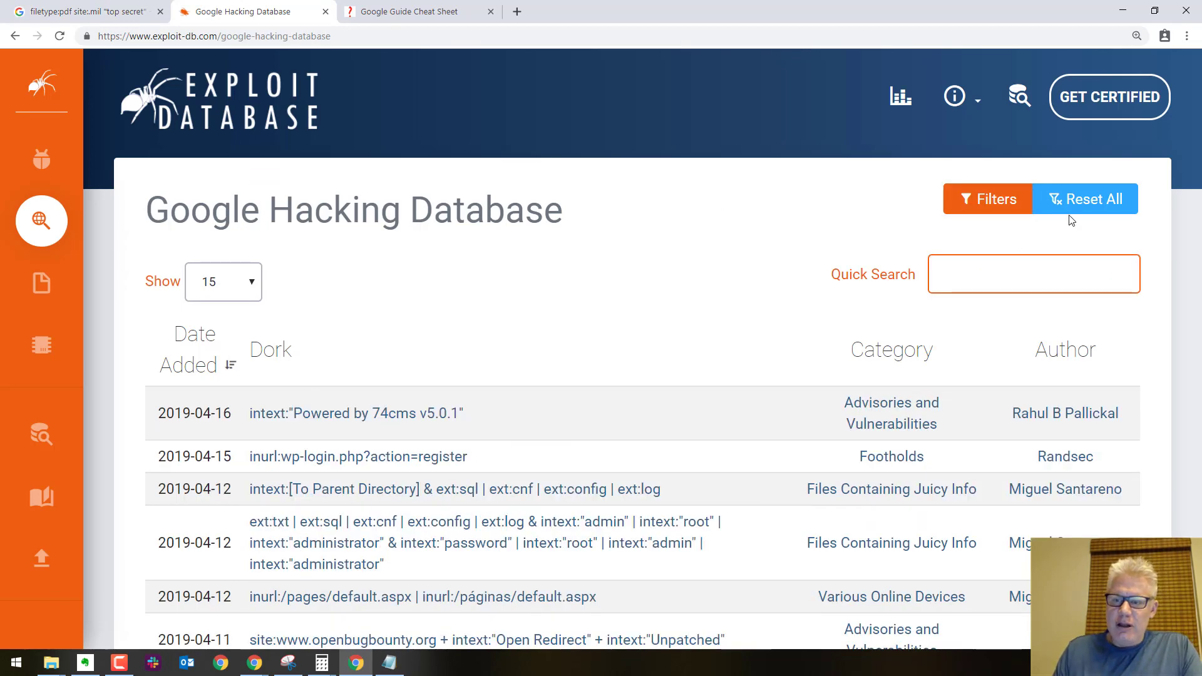
pyautogui.click(997, 199)
pyautogui.click(929, 215)
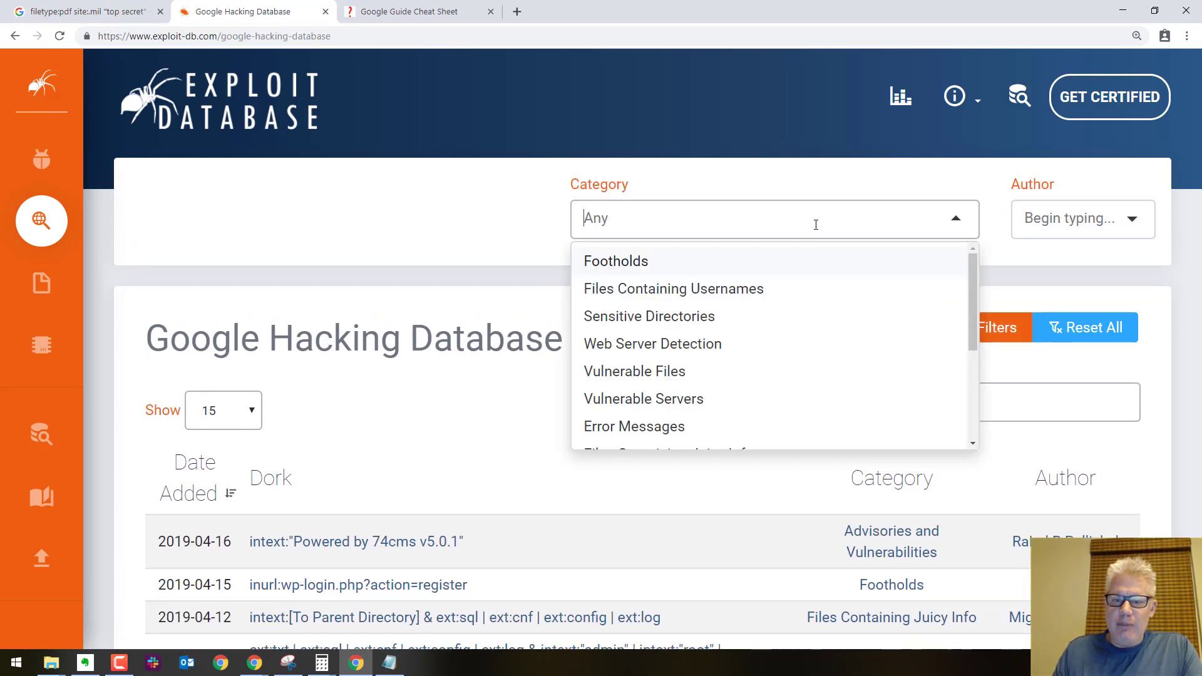
pyautogui.click(831, 180)
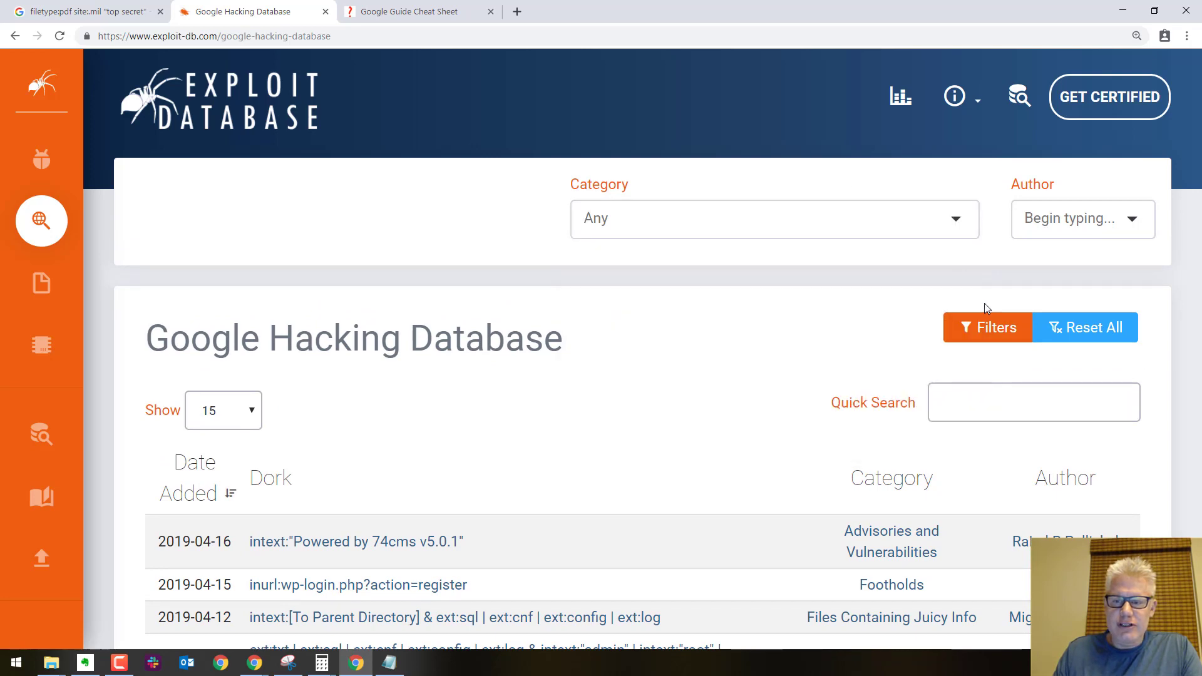
pyautogui.click(982, 330)
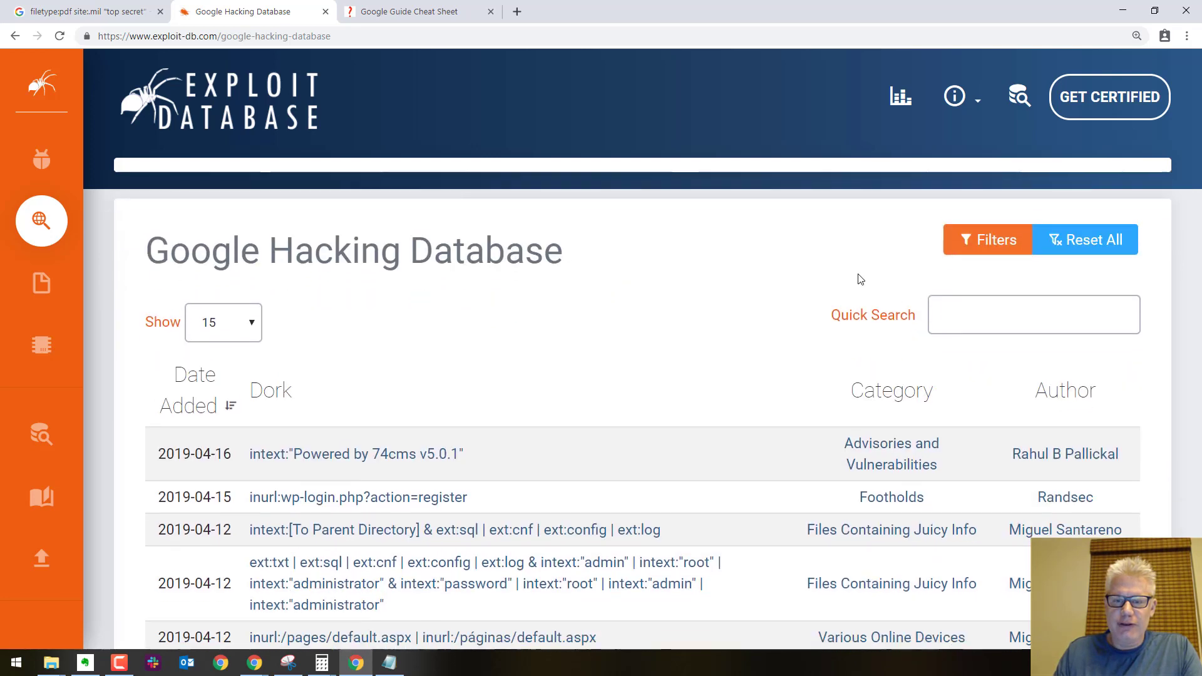
pyautogui.click(984, 199)
pyautogui.click(725, 215)
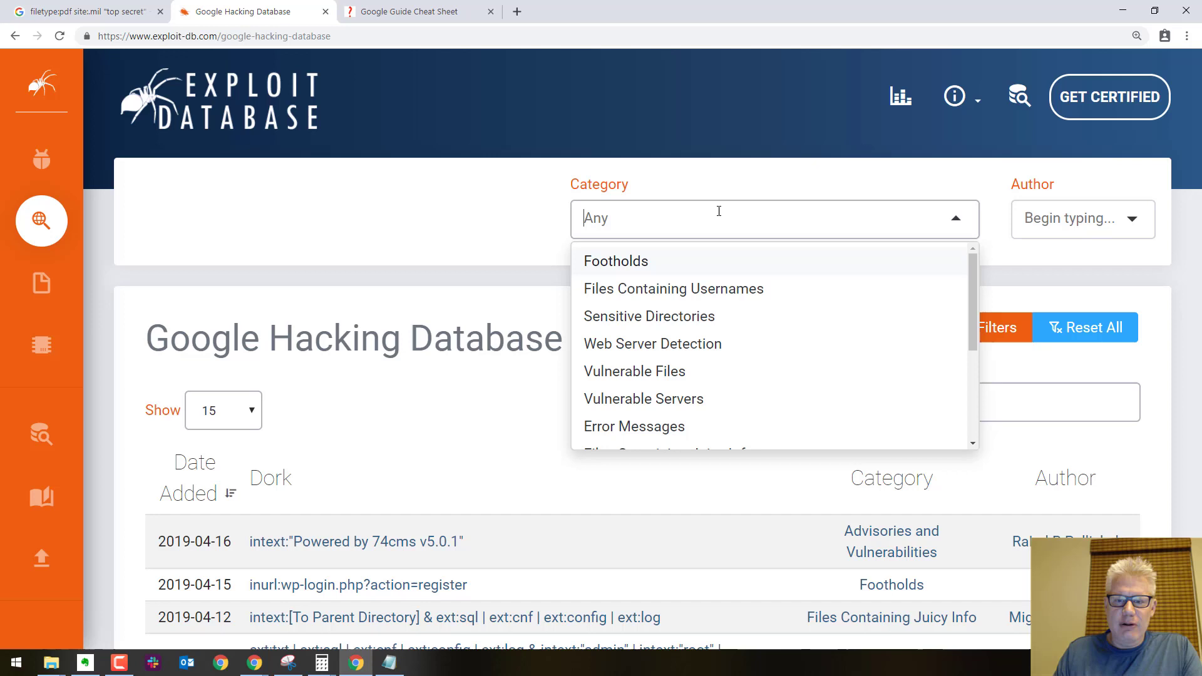
pyautogui.moveTo(971, 280); pyautogui.dragTo(963, 331)
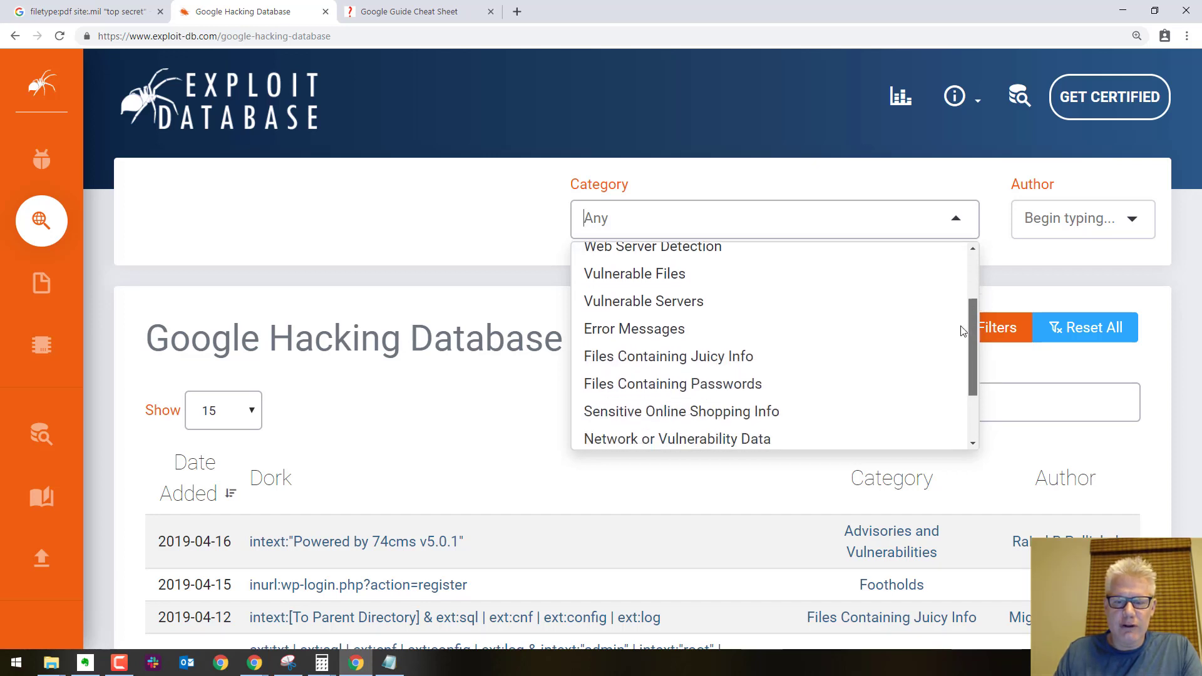
pyautogui.click(747, 385)
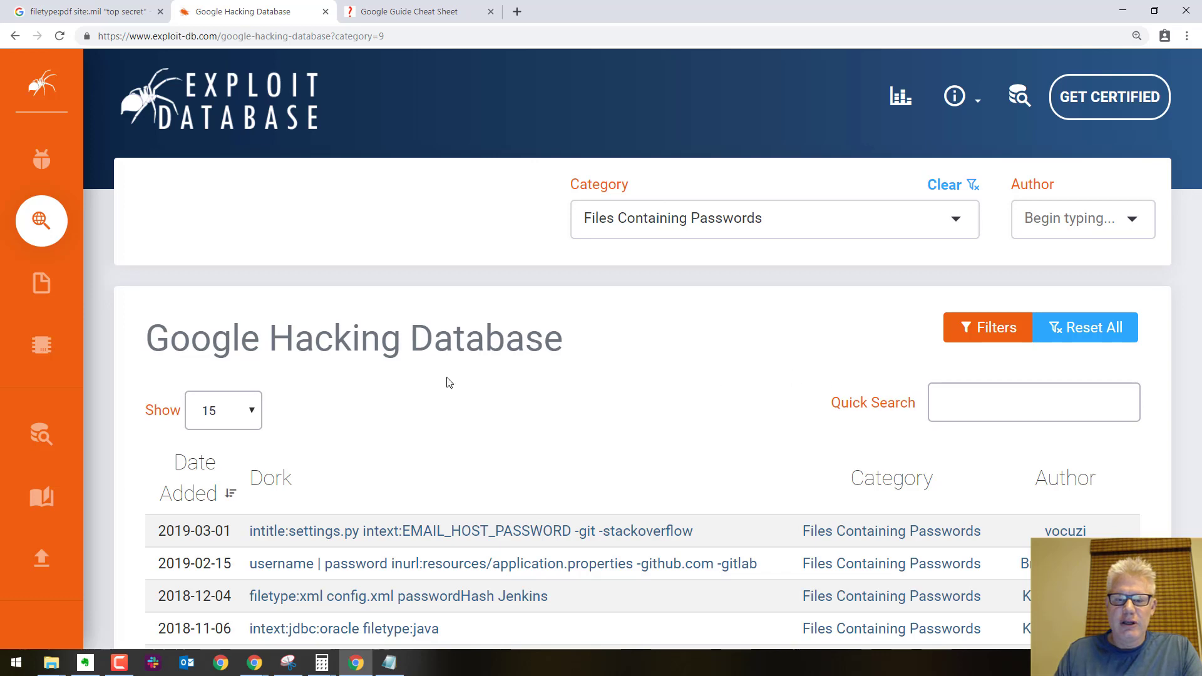
# Quick-search the filtered dorks for db_pass, leaving 7 of 283 entries.
pyautogui.scroll(-2, 327, 392)
pyautogui.scroll(2, 327, 400)
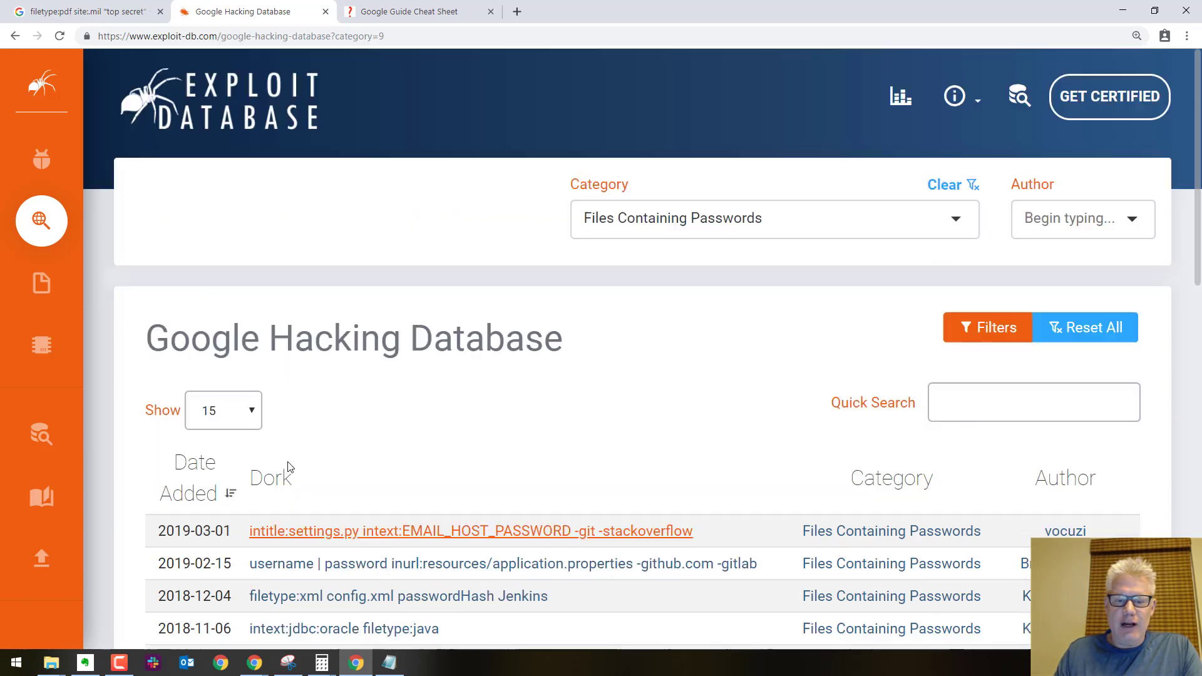
pyautogui.click(989, 404)
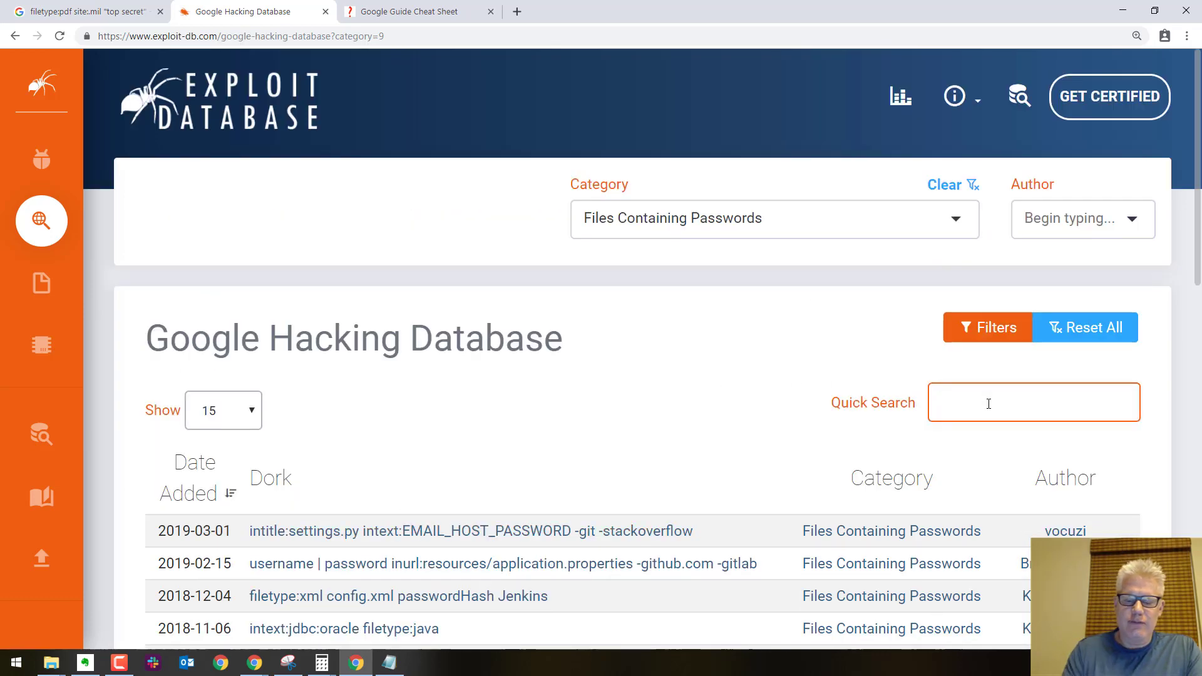
pyautogui.write('db_pass')
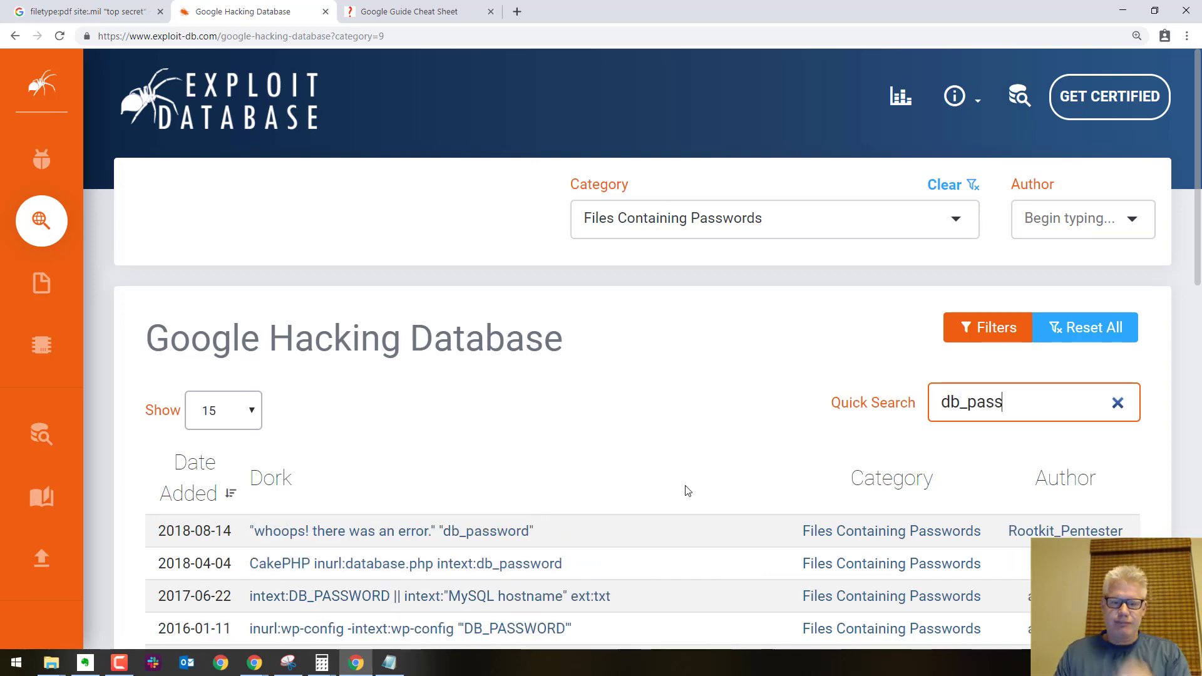
pyautogui.scroll(-2, 636, 486)
pyautogui.scroll(2, 538, 445)
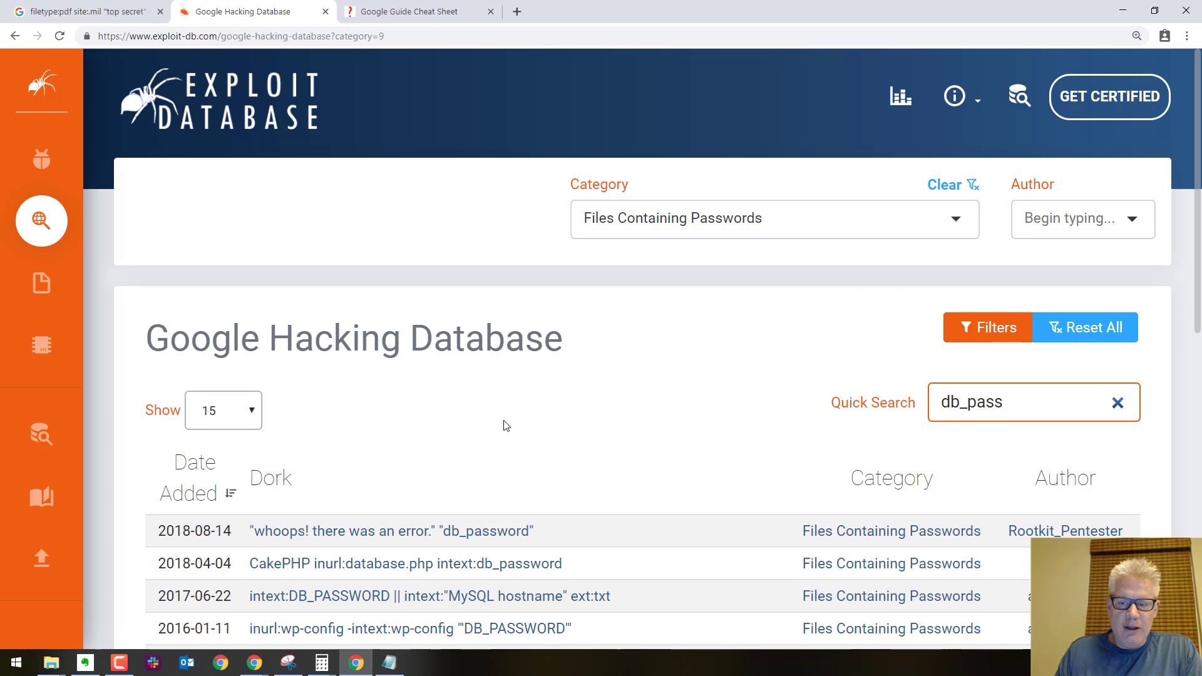
pyautogui.scroll(-5, 501, 424)
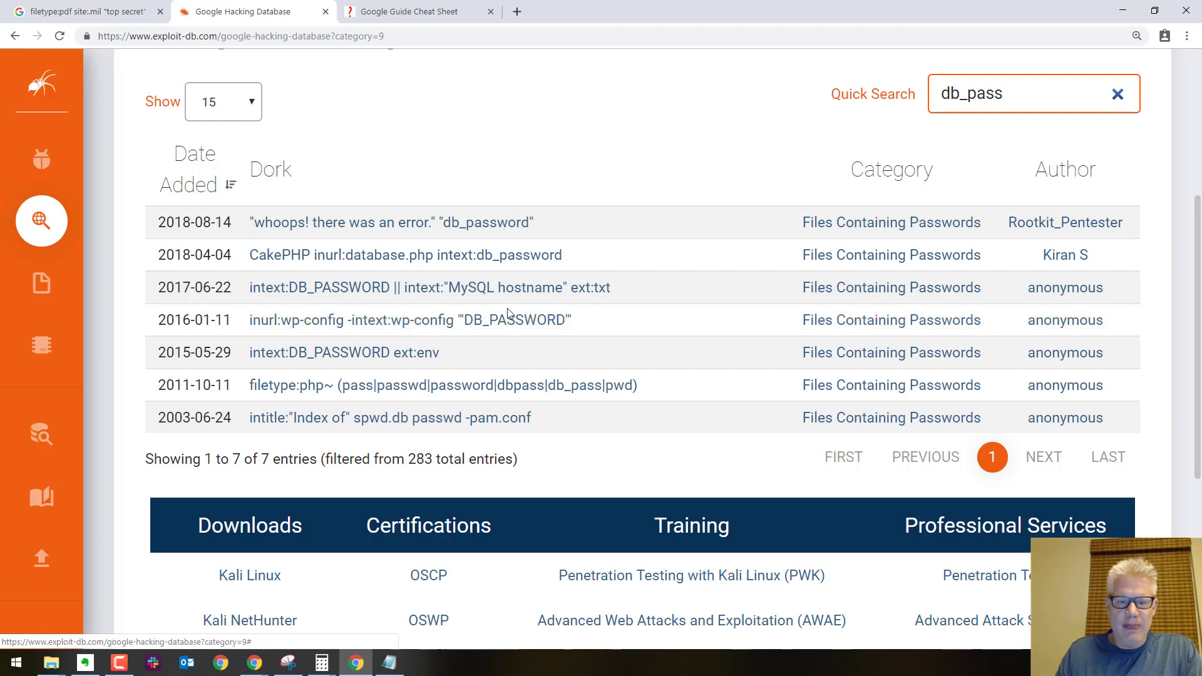
# Open the inurl:wp-config DB_PASSWORD dork (entry 4181) and run it as a Google search.
pyautogui.click(313, 323)
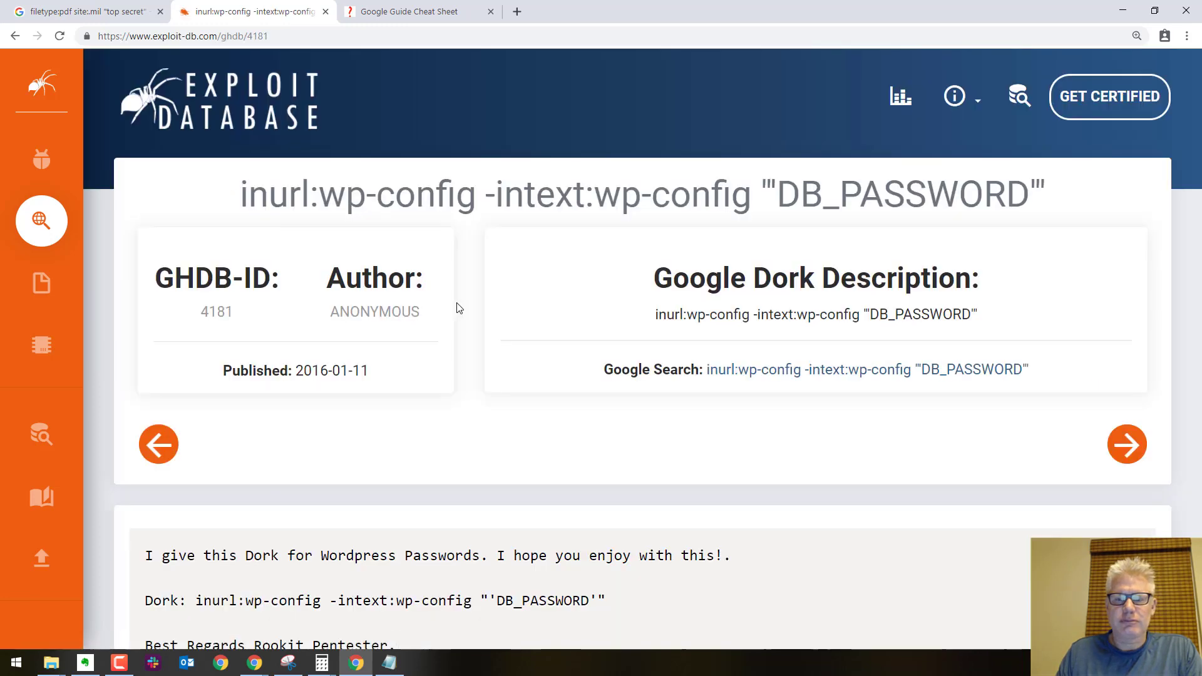
pyautogui.moveTo(656, 318); pyautogui.dragTo(991, 326)
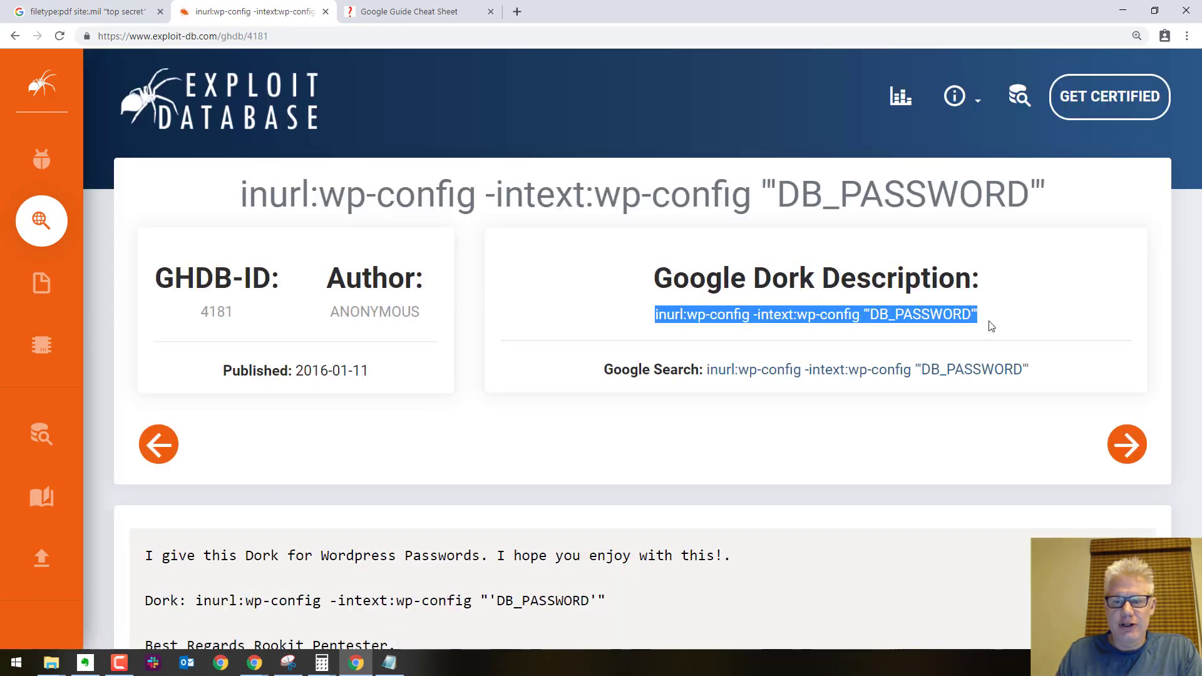
pyautogui.click(893, 374)
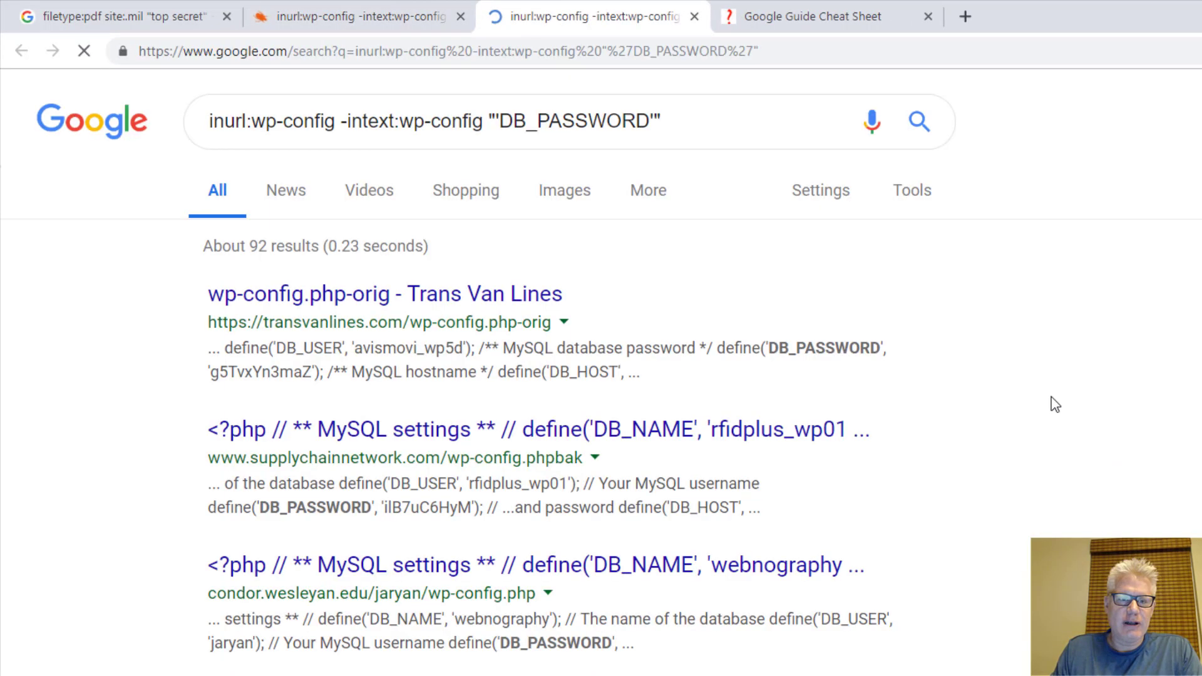
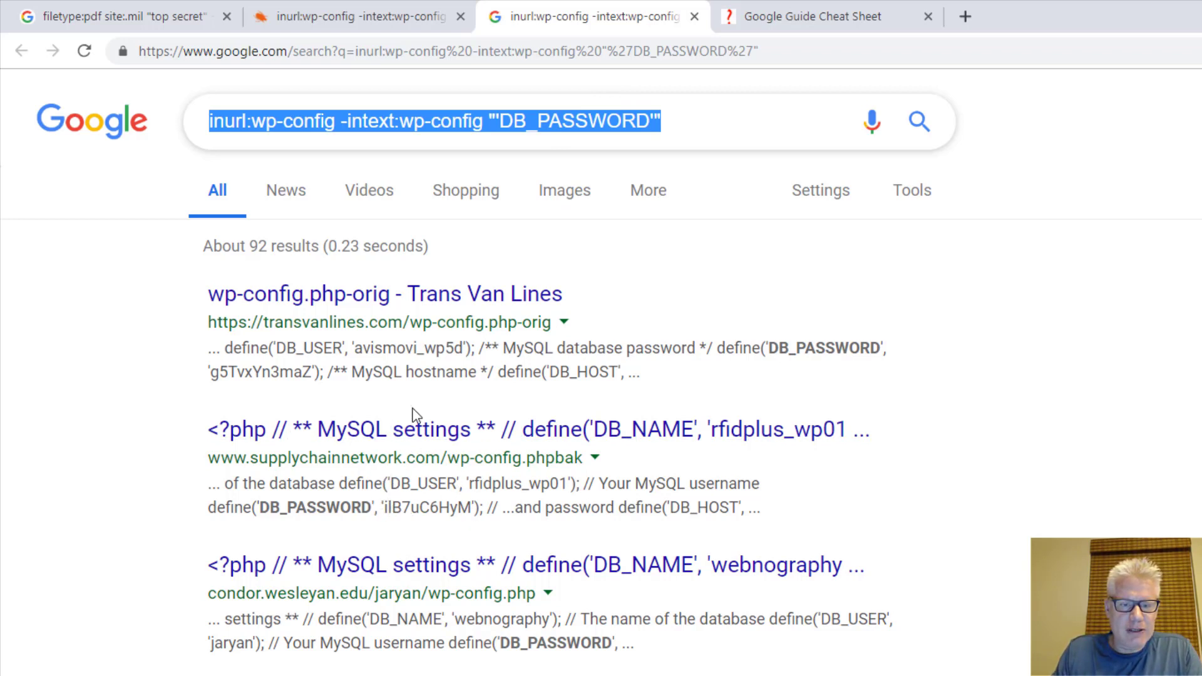
# Open the supplychainnetwork.com wp-config.phpbak search result to load the raw configuration file.
pyautogui.click(424, 431)
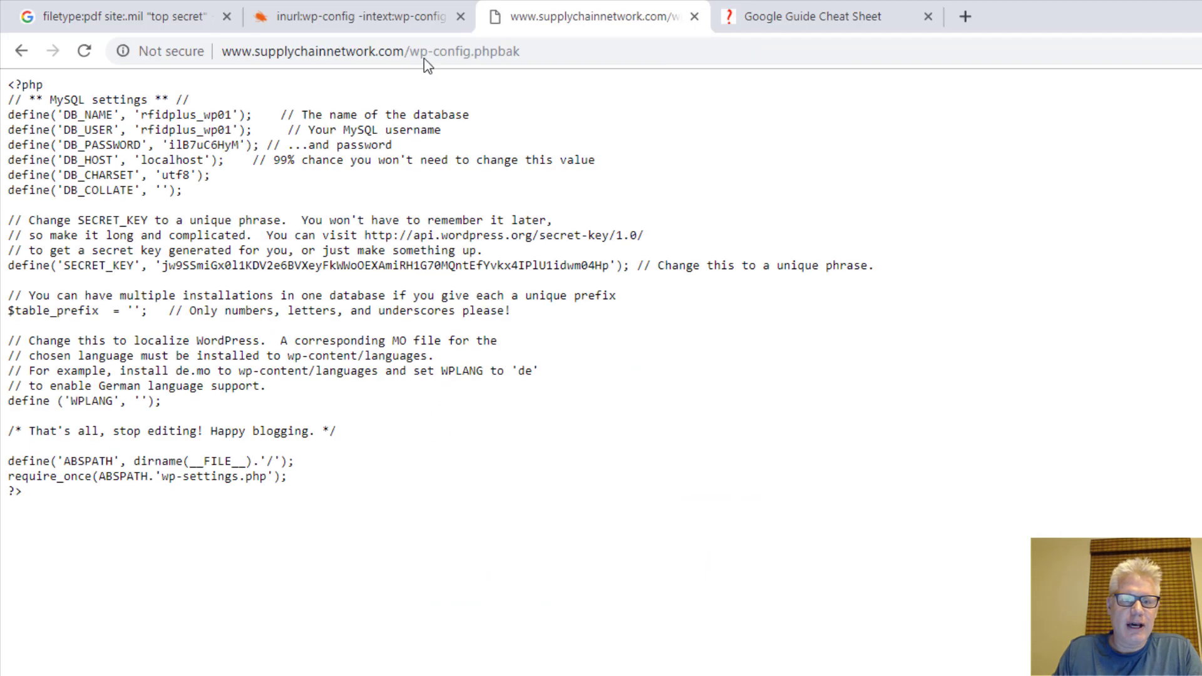
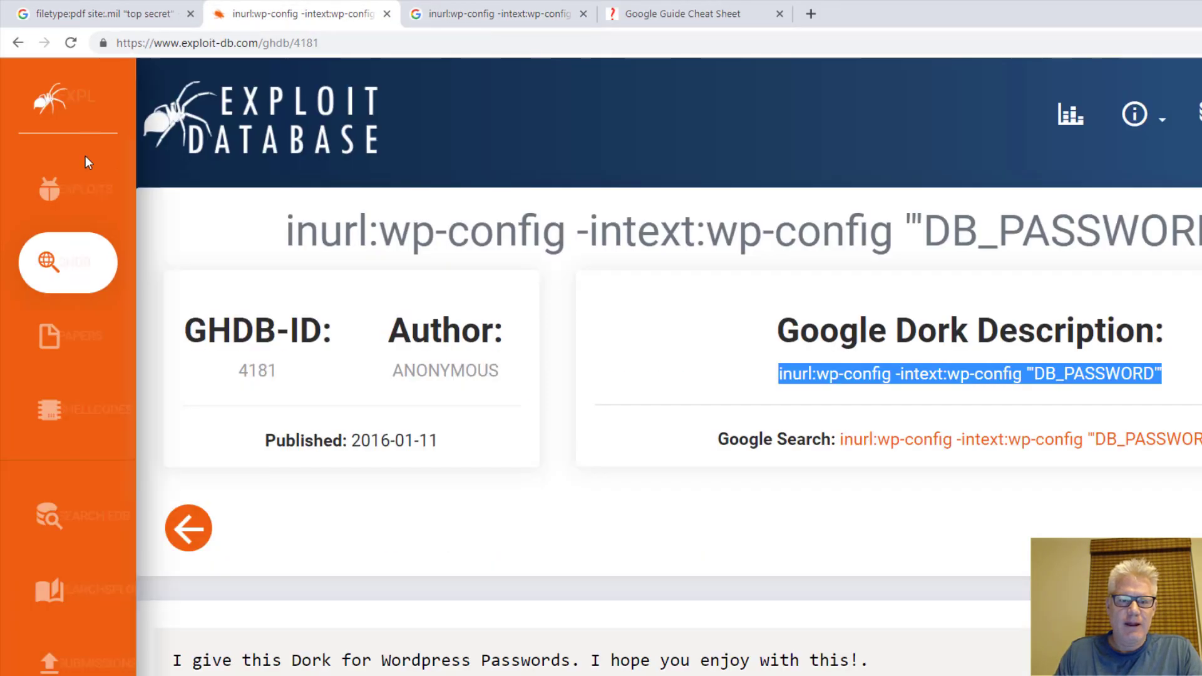
# In the Google Guide Cheat Sheet PDF, highlight the 'Operators' heading under Restrict Search.
pyautogui.scroll(-2, 689, 382)
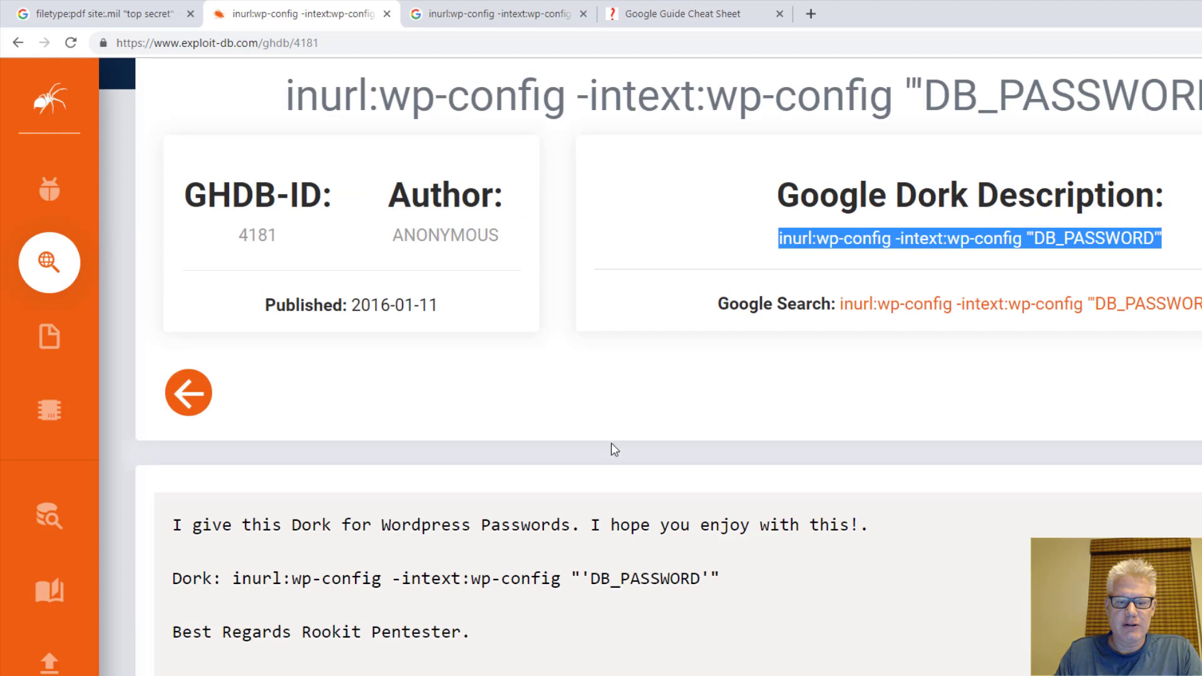
pyautogui.scroll(2, 611, 448)
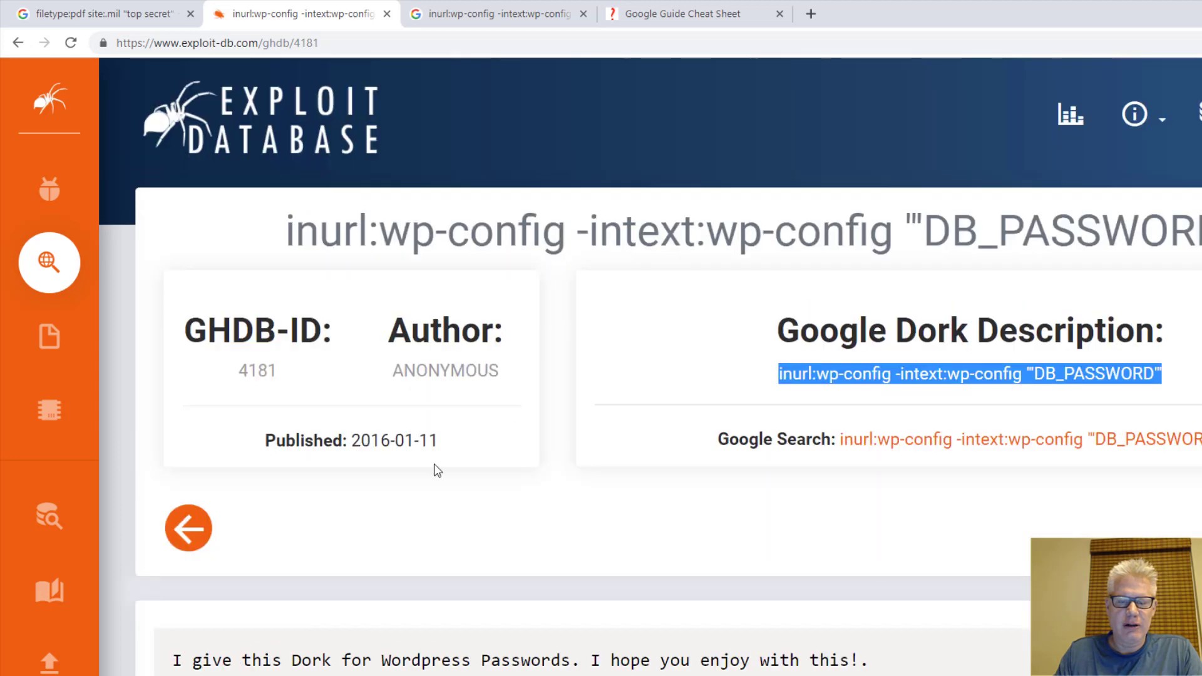
pyautogui.click(665, 13)
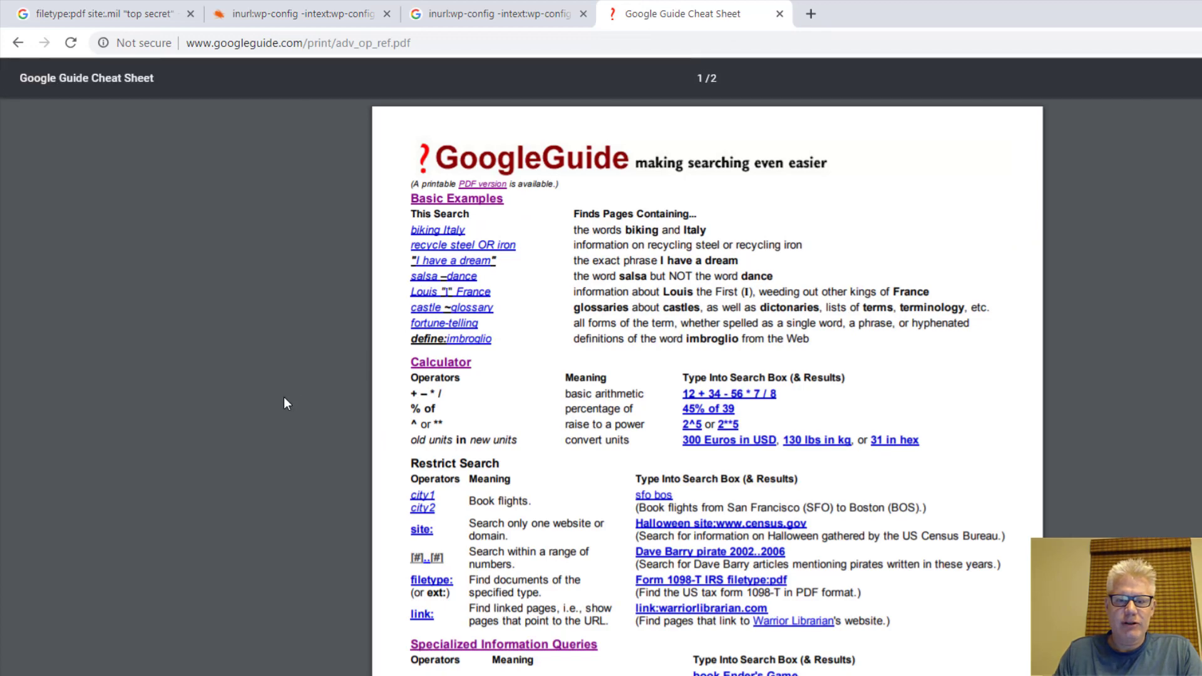
pyautogui.scroll(5, 287, 401)
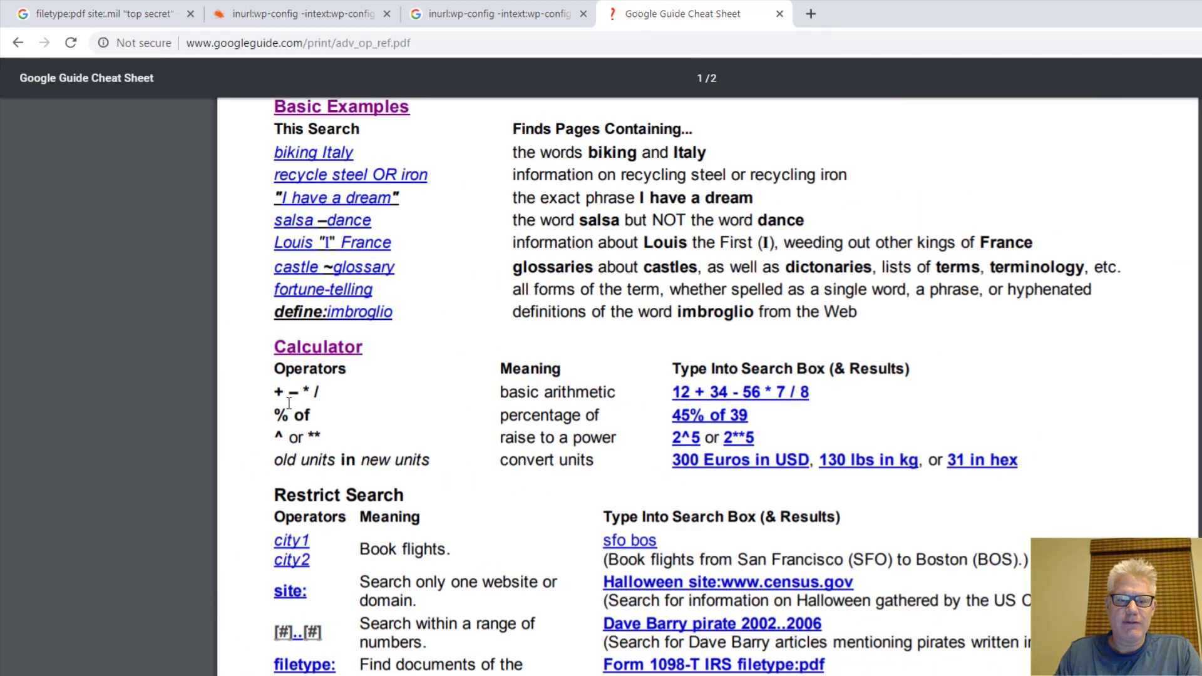
pyautogui.scroll(2, 289, 403)
pyautogui.scroll(-7, 304, 372)
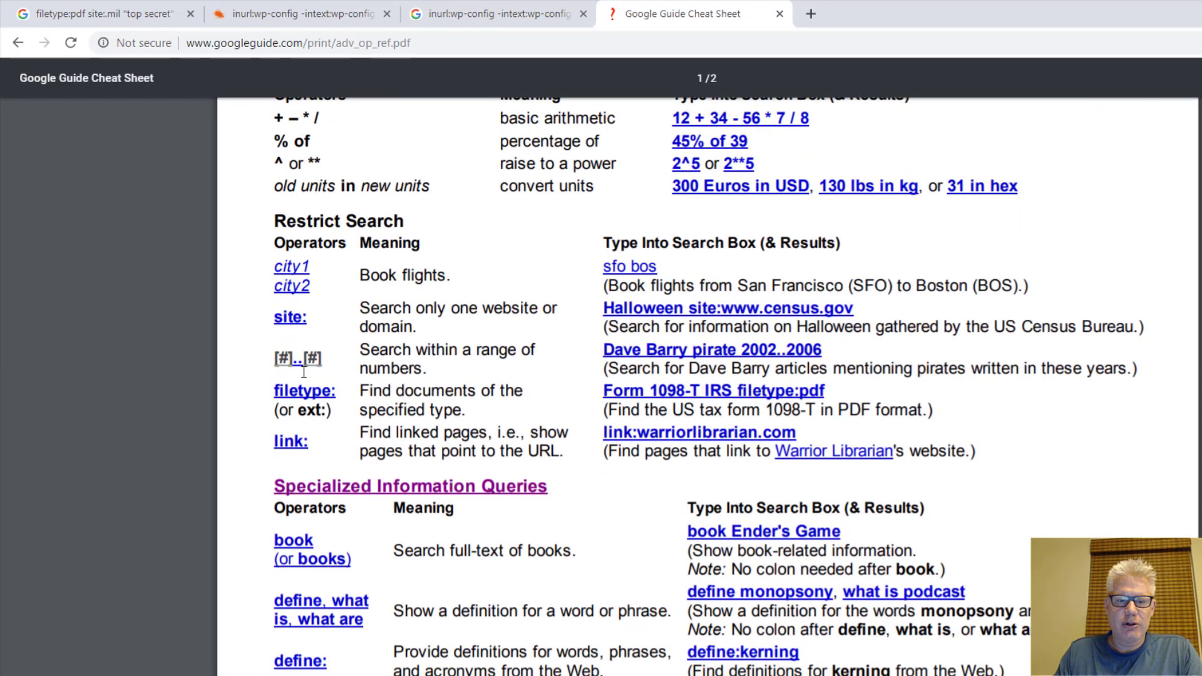
pyautogui.moveTo(345, 241); pyautogui.dragTo(273, 245)
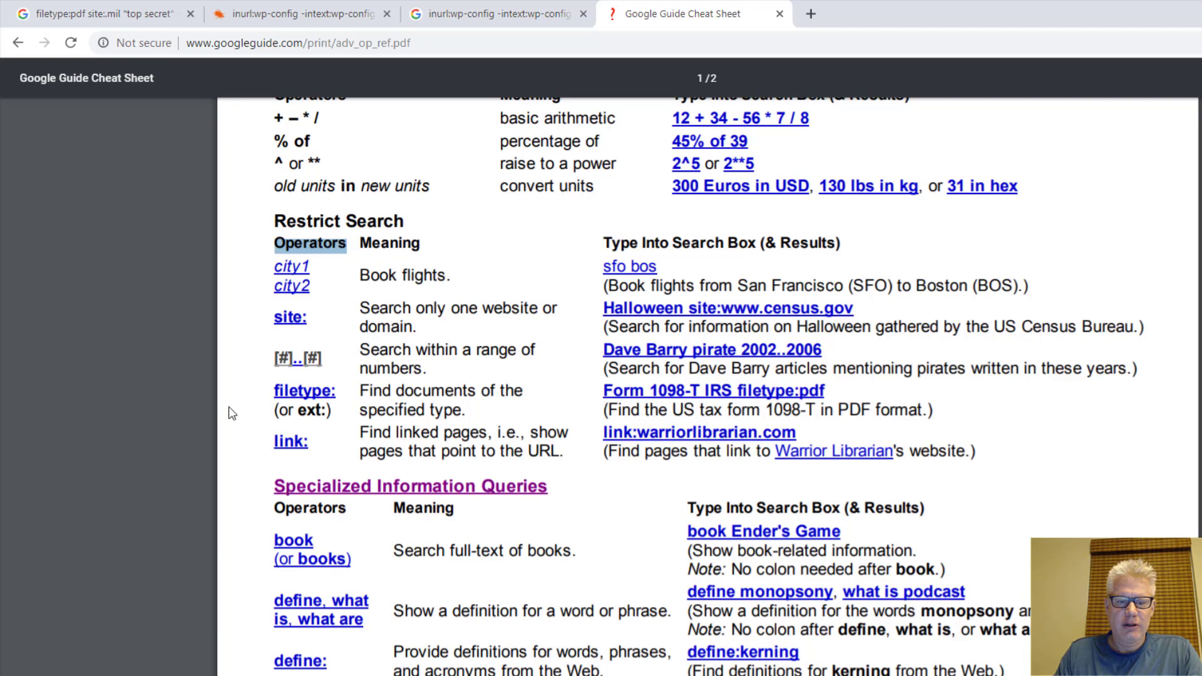
# Review the Restrict Search operators, then bring up the Notepad outline ending with '4. Cheatsheet'.
pyautogui.scroll(-3, 230, 413)
pyautogui.scroll(5, 228, 413)
pyautogui.scroll(-6, 226, 413)
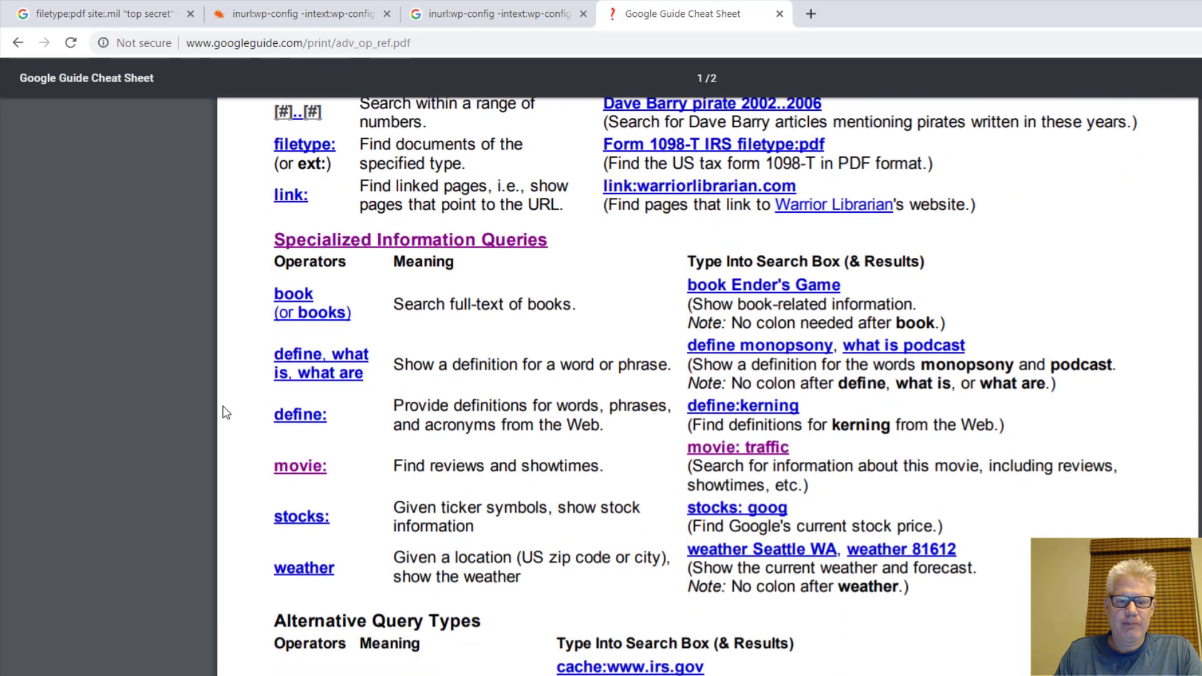
pyautogui.scroll(4, 269, 386)
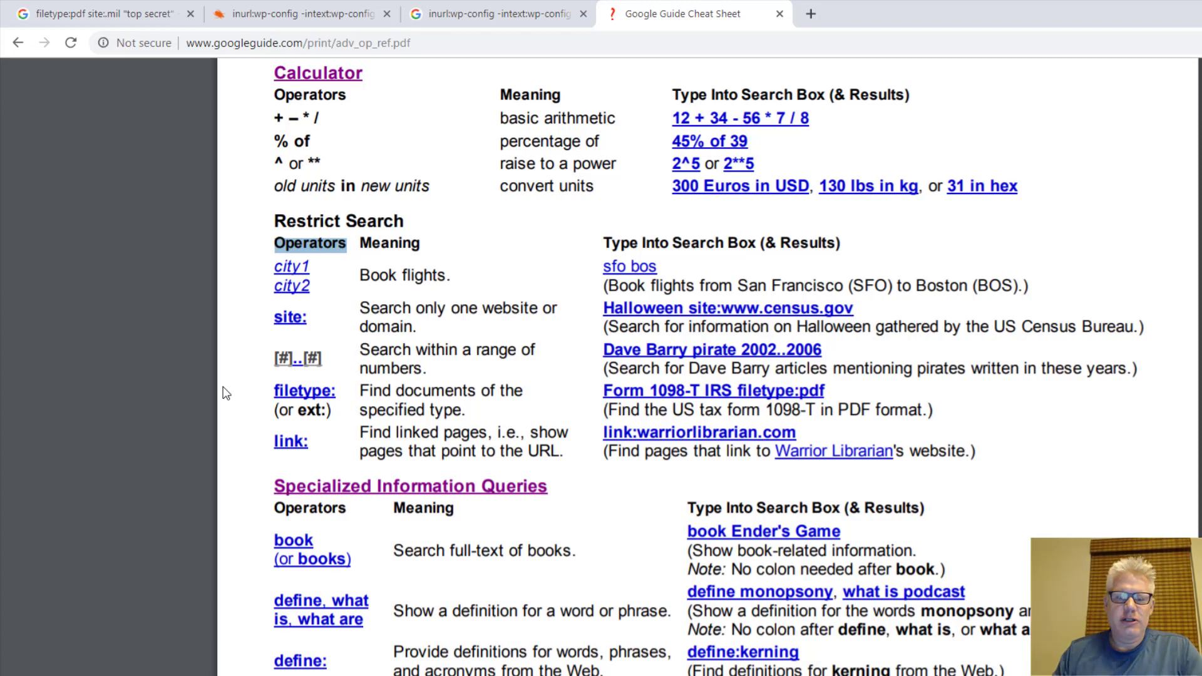
pyautogui.hotkey('alt', 'Tab')
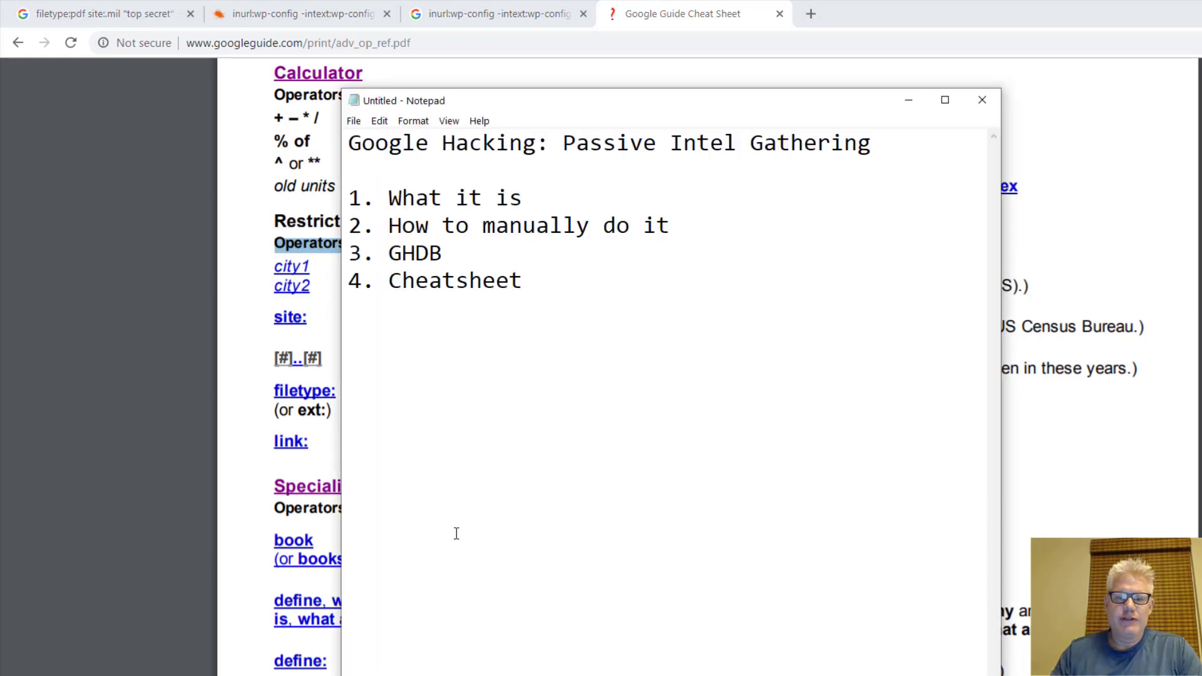